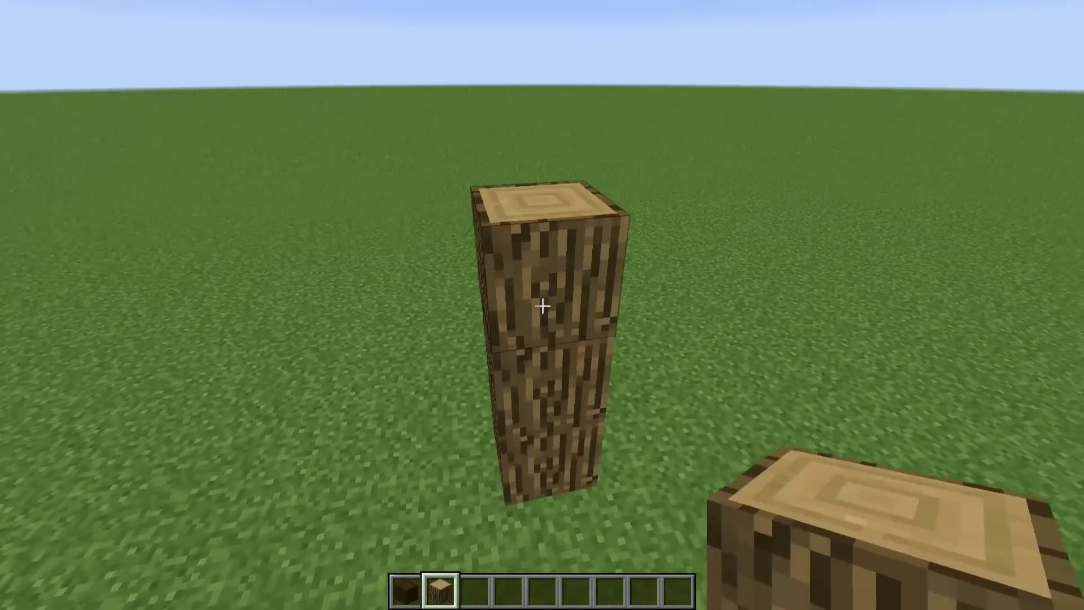
Extend a horizontal beam of three oak logs from the first pillar's top and build a second oak log pillar at its end
{"action": "right_click", "coordinate": [543, 306]}
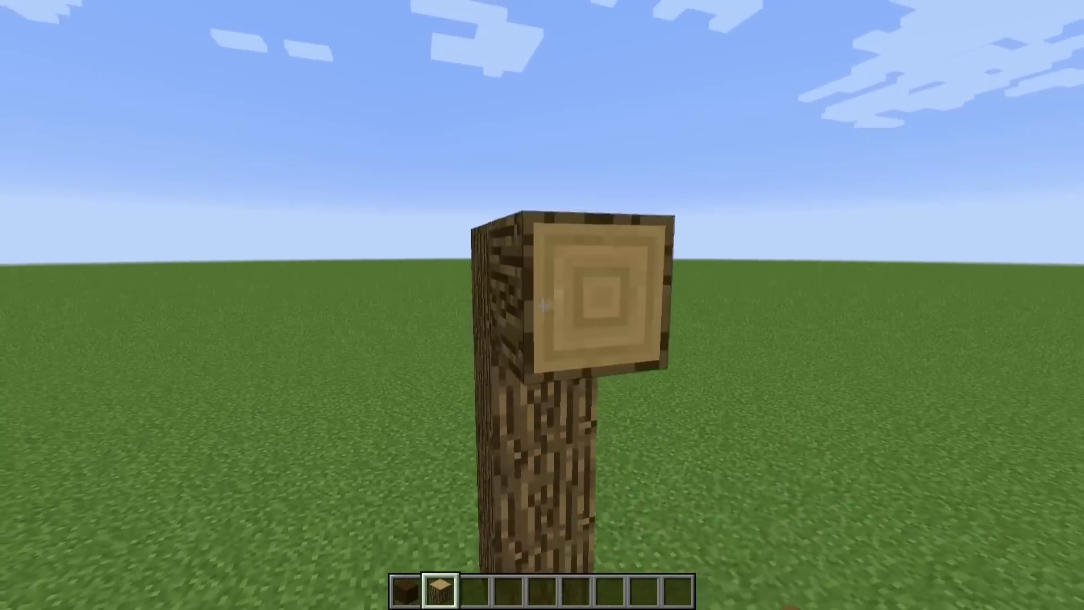
{"action": "right_click", "coordinate": [543, 306]}
{"action": "right_click", "coordinate": [543, 306]}
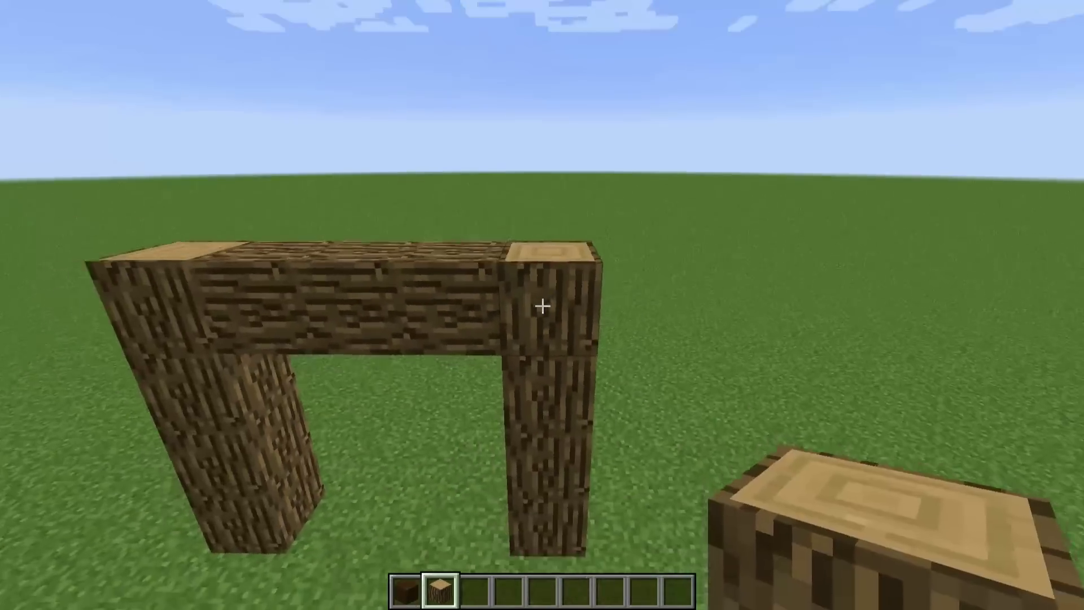
Extend a second beam of oak logs perpendicular to the first beam and support its end with a third oak log pillar
{"action": "right_click", "coordinate": [543, 306]}
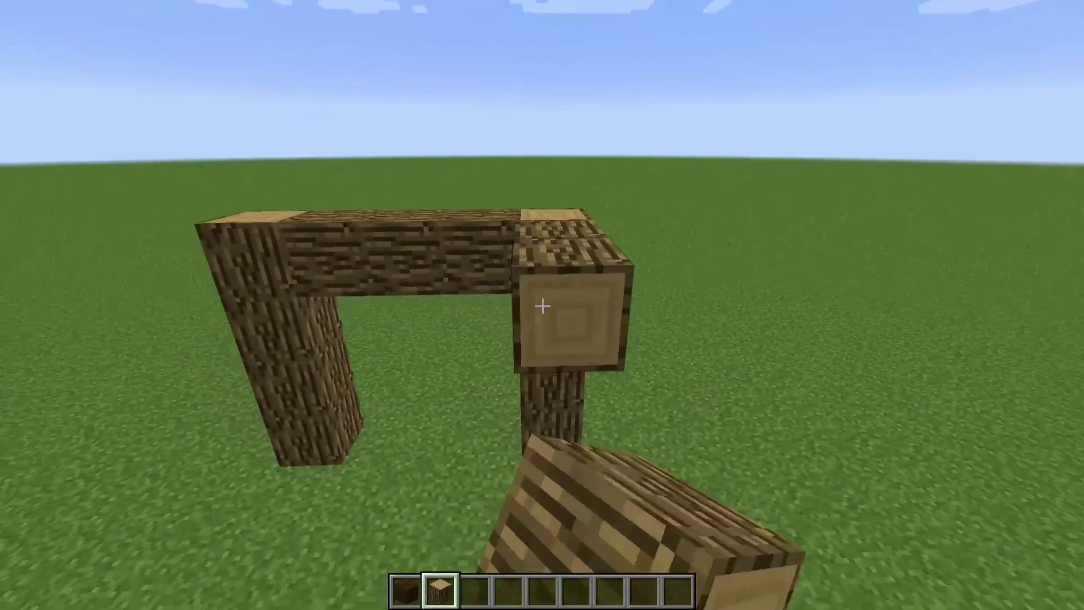
{"action": "right_click", "coordinate": [543, 306]}
{"action": "right_click", "coordinate": [543, 305]}
{"action": "right_click", "coordinate": [543, 306]}
{"action": "right_click", "coordinate": [543, 306]}
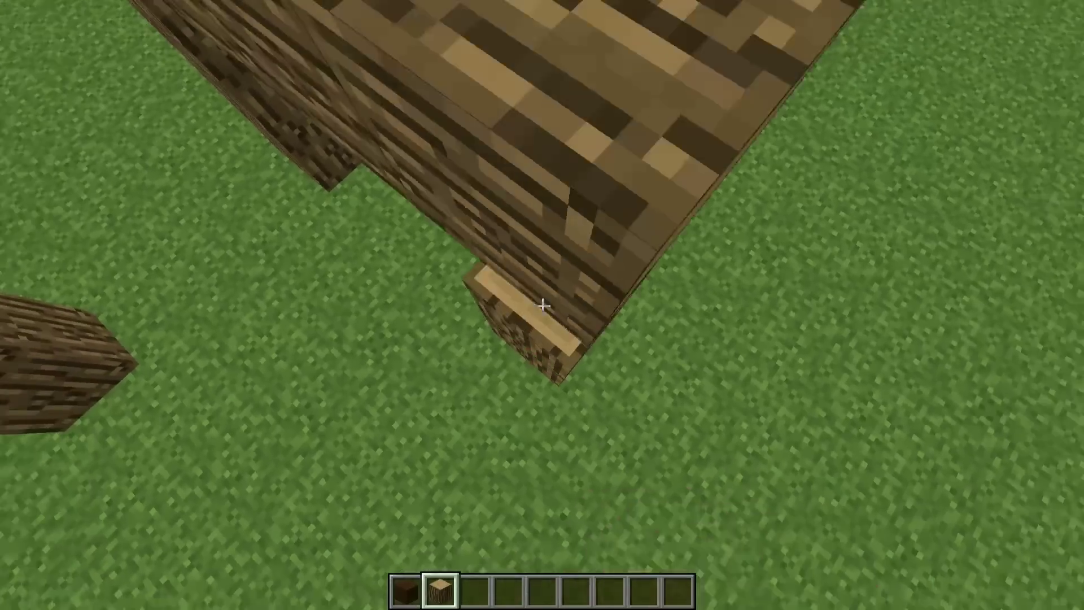
{"action": "left_click", "coordinate": [543, 306]}
{"action": "right_click", "coordinate": [543, 305]}
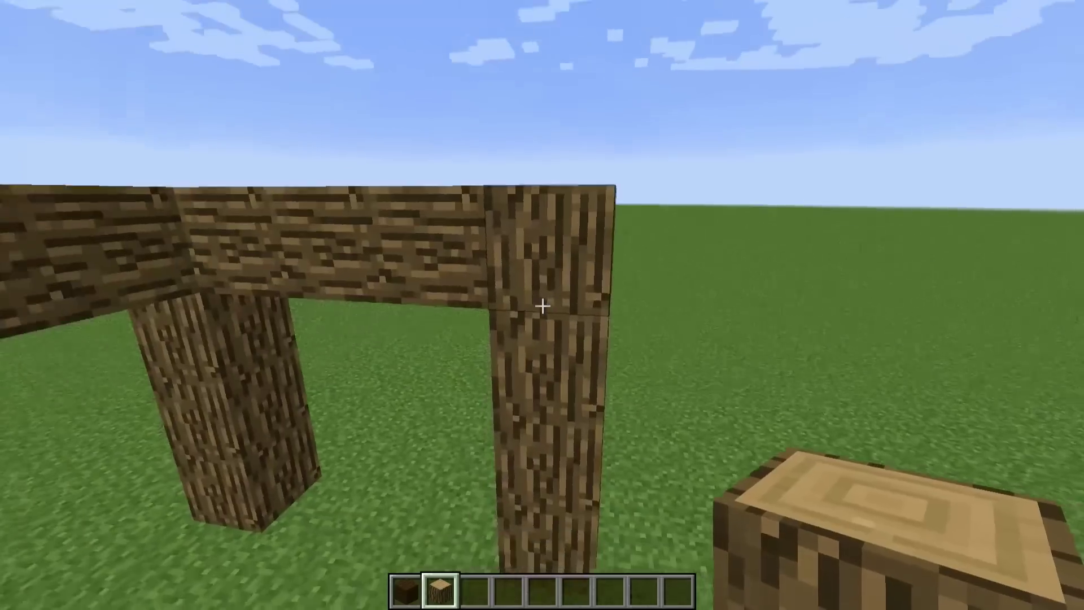
Add the third oak log beam and build the fourth corner pillar from the ground up to it
{"action": "right_click", "coordinate": [543, 306]}
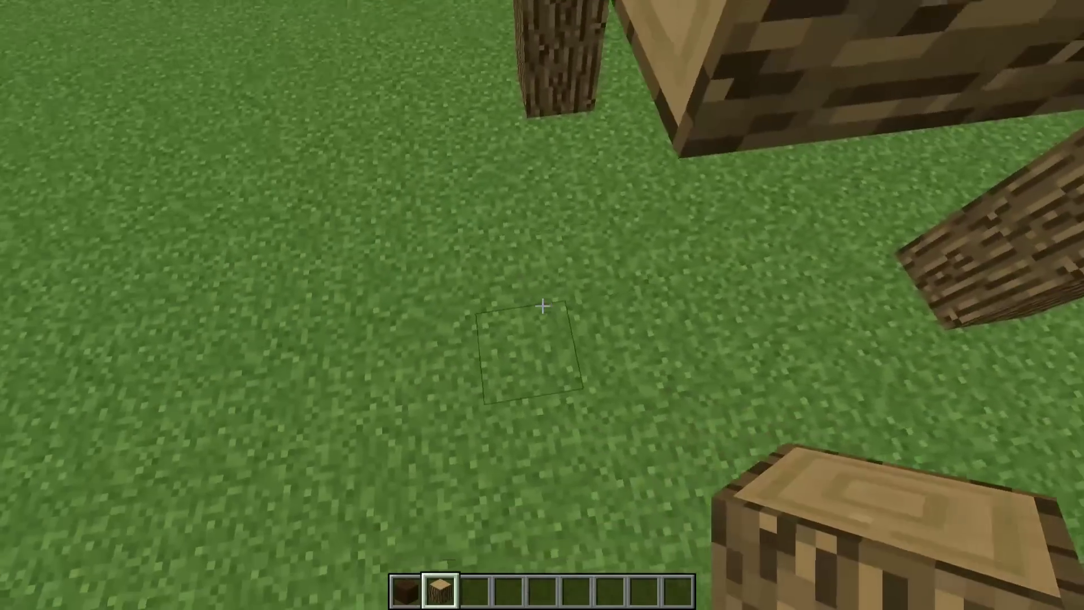
{"action": "right_click", "coordinate": [542, 306]}
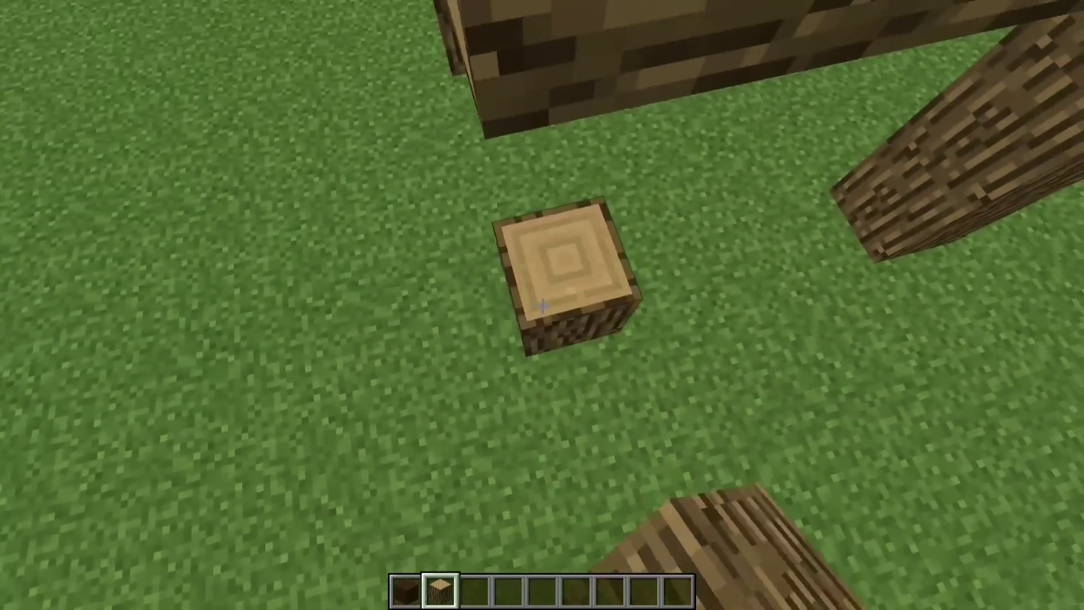
{"action": "left_click", "coordinate": [543, 306]}
{"action": "right_click", "coordinate": [542, 305]}
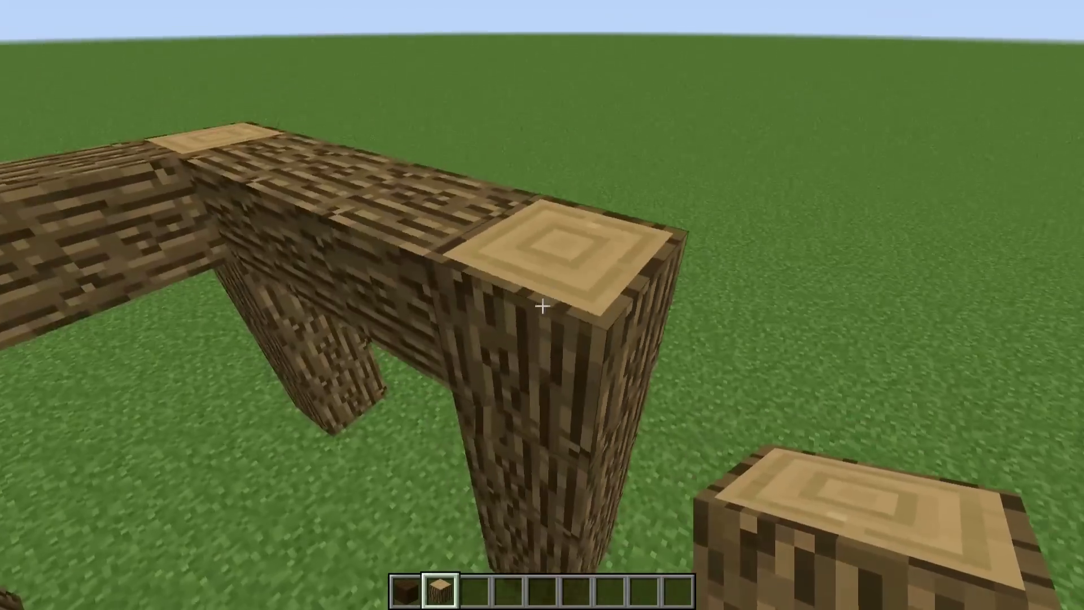
Close the square top frame with a fourth beam of oak logs between the remaining two pillars
{"action": "right_click", "coordinate": [543, 305]}
{"action": "right_click", "coordinate": [543, 306]}
{"action": "right_click", "coordinate": [543, 306]}
{"action": "left_click", "coordinate": [543, 305]}
Add Birch Wood Planks to the hotbar and place a raised row of them between two pillars
{"action": "key", "text": "e"}
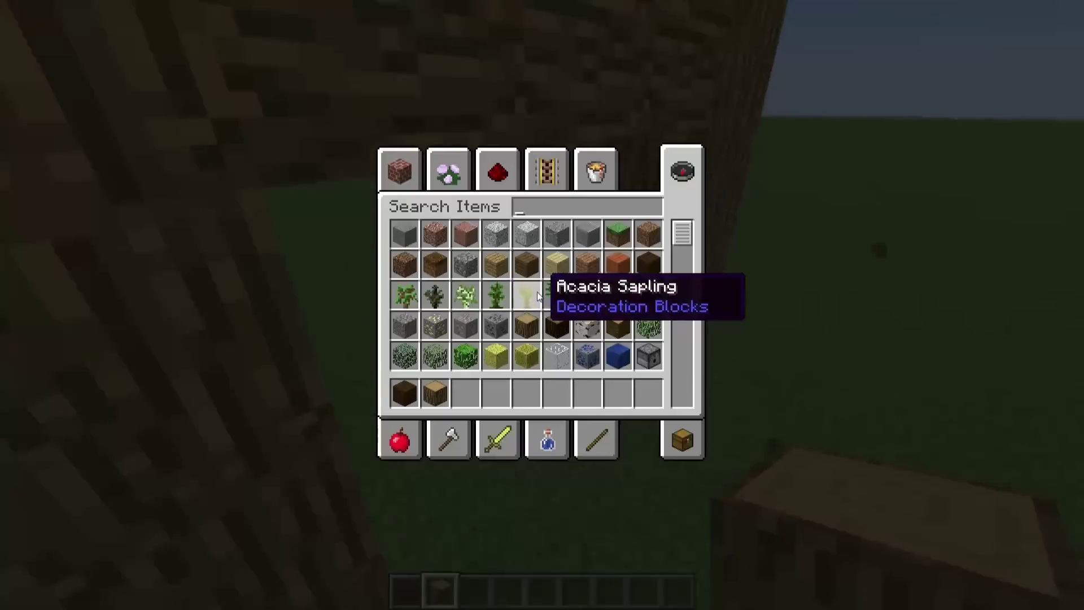
{"action": "left_click", "coordinate": [468, 398]}
{"action": "key", "text": "e"}
{"action": "key", "text": "3"}
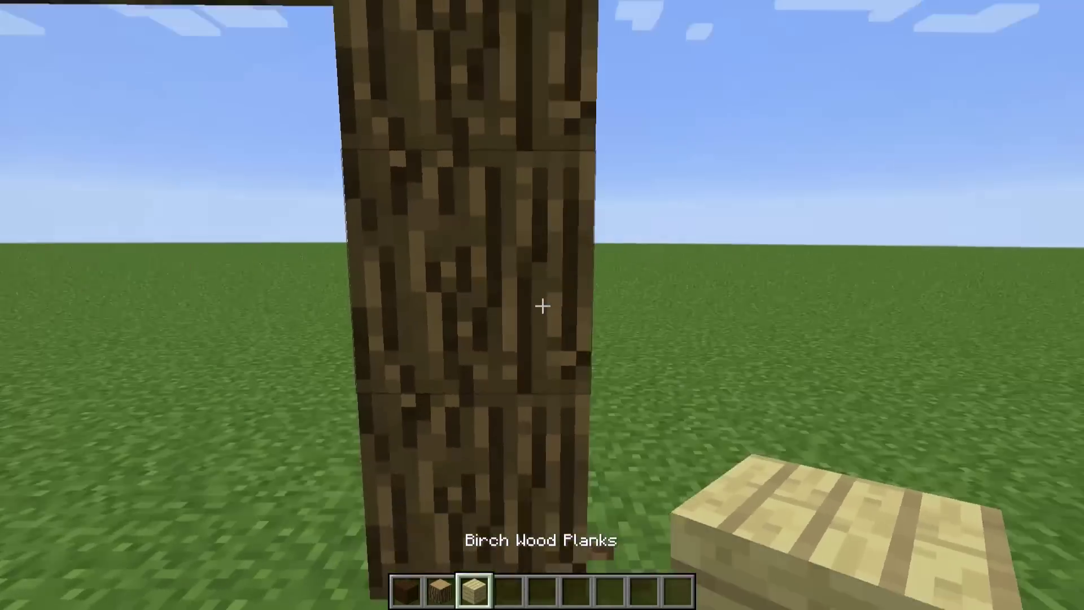
{"action": "right_click", "coordinate": [543, 306]}
Add the Lapis Lazuli Block to the hotbar and place a raised row of it between two pillars on an adjacent side
{"action": "key", "text": "e"}
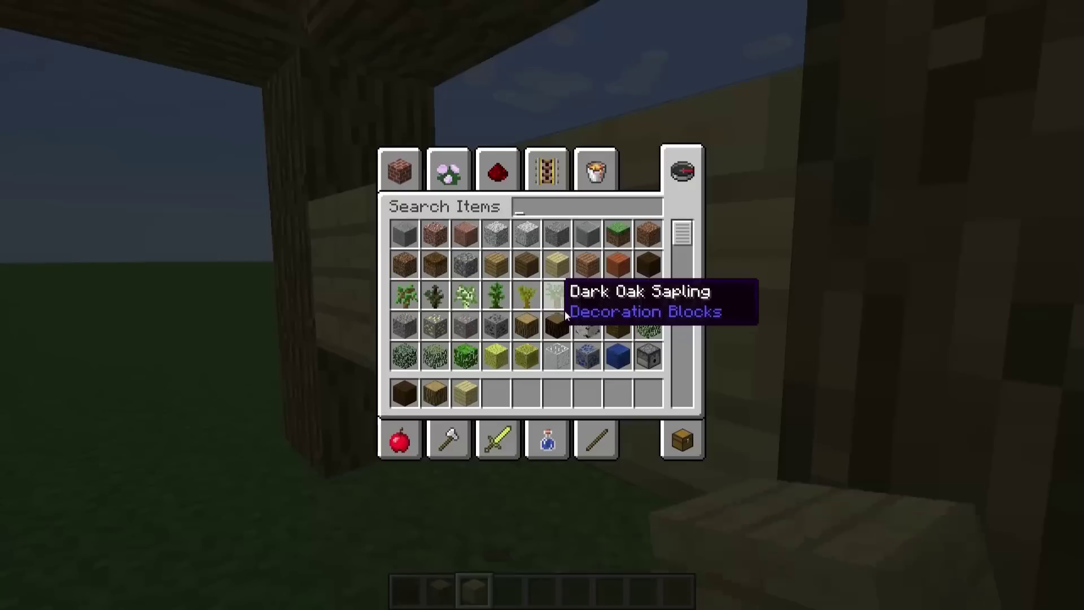
{"action": "left_click", "coordinate": [495, 398]}
{"action": "left_click", "coordinate": [615, 358]}
{"action": "left_click", "coordinate": [491, 401]}
{"action": "key", "text": "e"}
{"action": "key", "text": "4"}
{"action": "right_click", "coordinate": [543, 306]}
{"action": "right_click", "coordinate": [543, 306]}
{"action": "right_click", "coordinate": [543, 305]}
{"action": "right_click", "coordinate": [543, 306]}
{"action": "key", "text": "s"}
{"action": "key", "text": "space"}
{"action": "key", "text": "d"}
{"action": "key", "text": "w"}
{"action": "key", "text": "shift"}
{"action": "key", "text": "a"}
{"action": "key", "text": "s"}
{"action": "key", "text": "d"}
Find Bricks in the creative inventory, add them to the fifth hotbar slot and hold them
{"action": "key", "text": "e"}
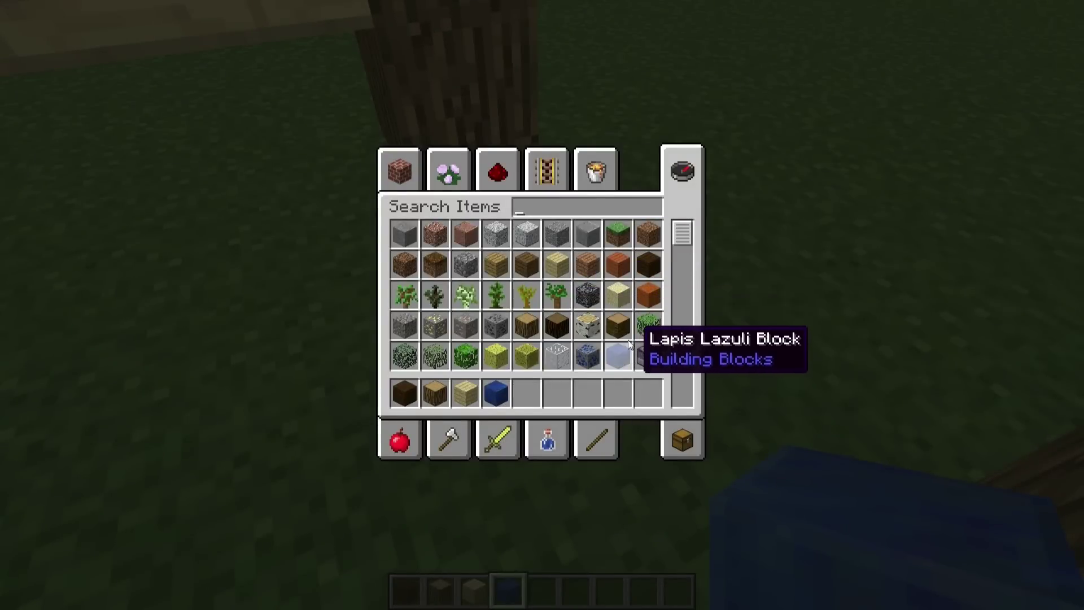
{"action": "scroll", "coordinate": [653, 235], "scroll_direction": "down", "scroll_amount": 4}
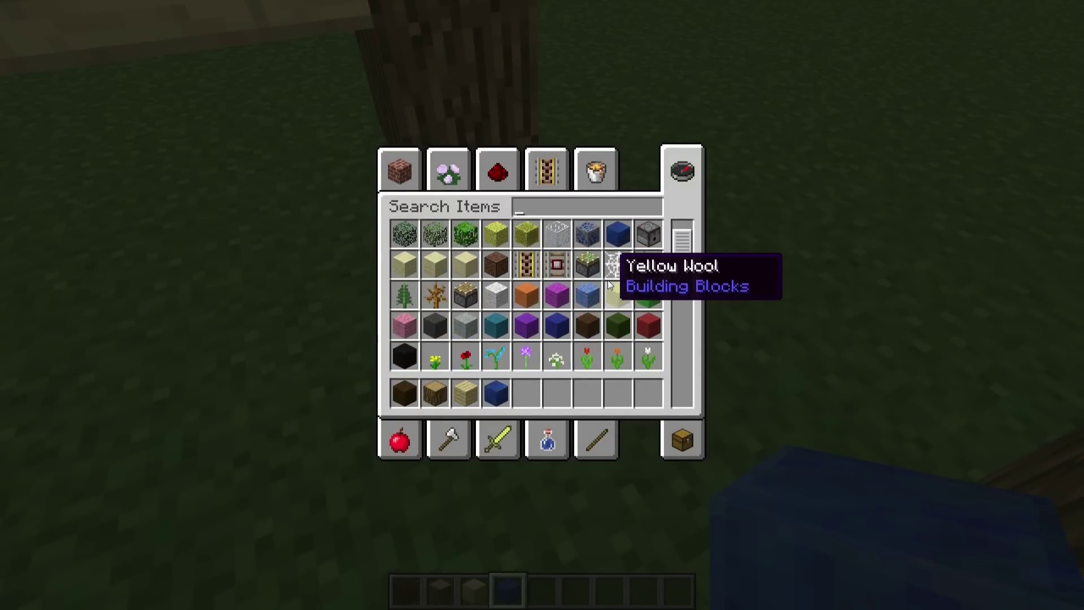
{"action": "scroll", "coordinate": [504, 294], "scroll_direction": "down", "scroll_amount": 3}
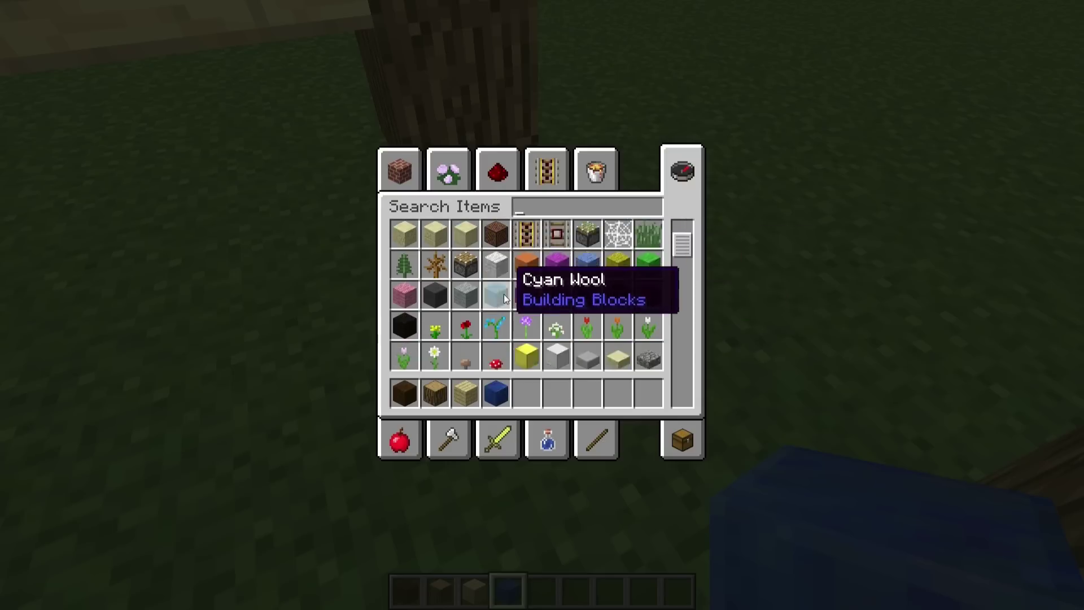
{"action": "left_click", "coordinate": [530, 324]}
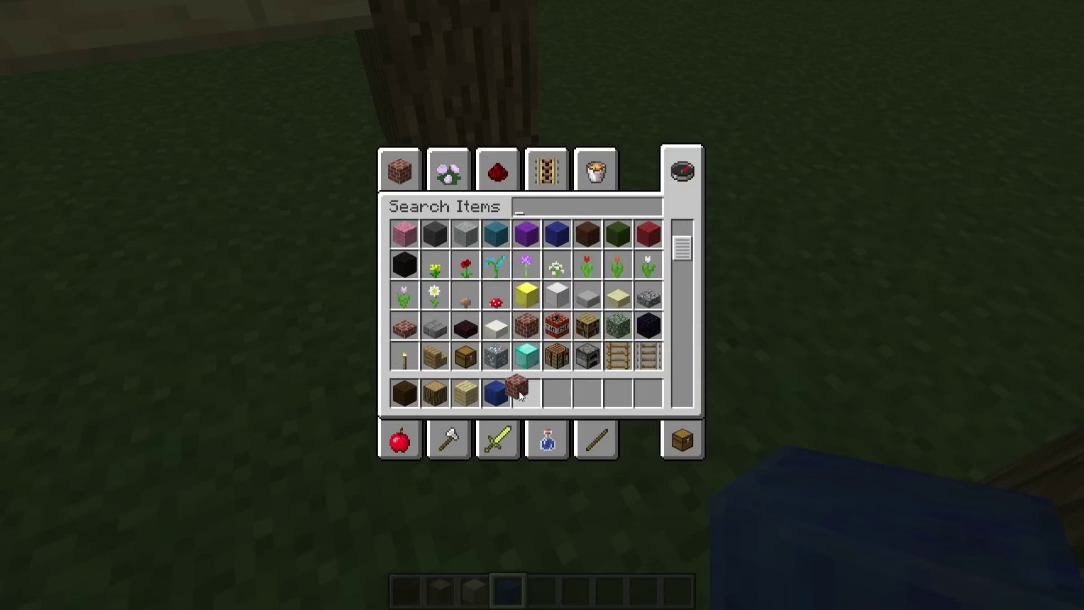
{"action": "left_click", "coordinate": [520, 391]}
{"action": "key", "text": "Escape"}
{"action": "key", "text": "5"}
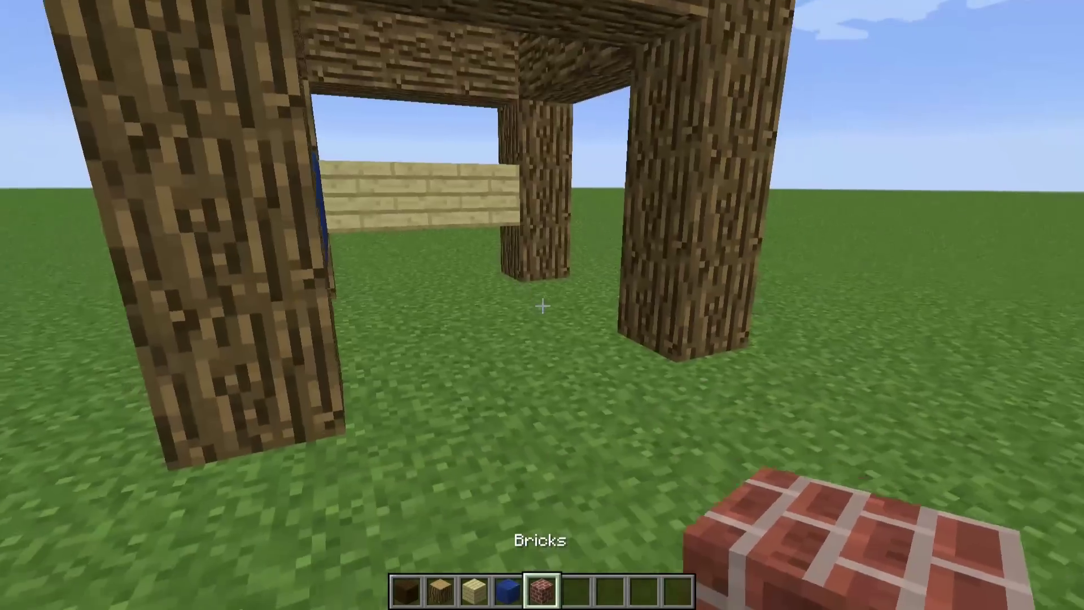
{"action": "key", "text": "w"}
{"action": "key", "text": "s"}
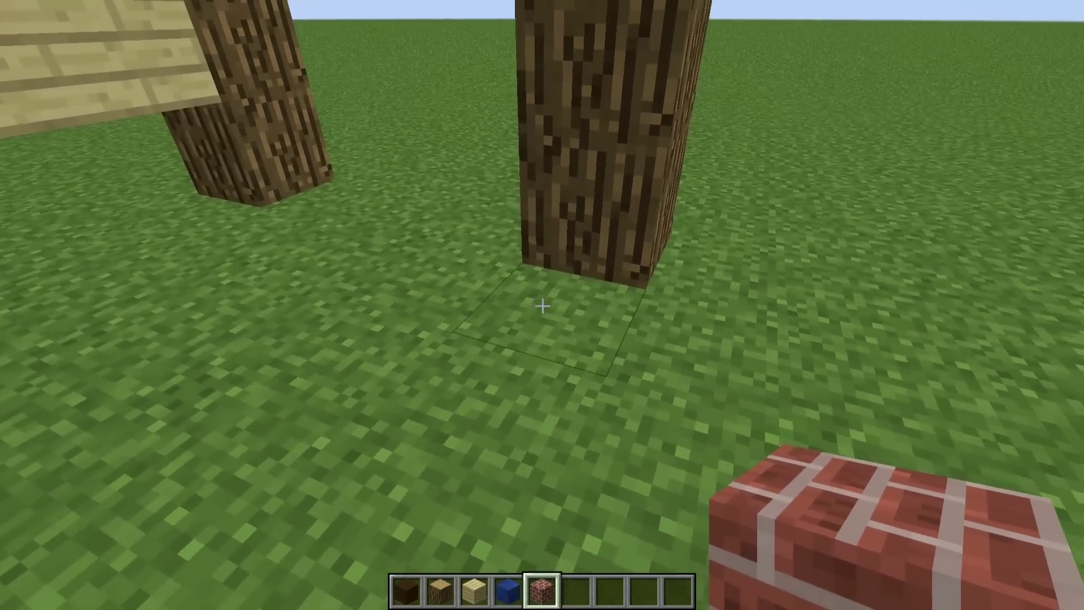
{"action": "right_click", "coordinate": [542, 306]}
{"action": "key", "text": "w"}
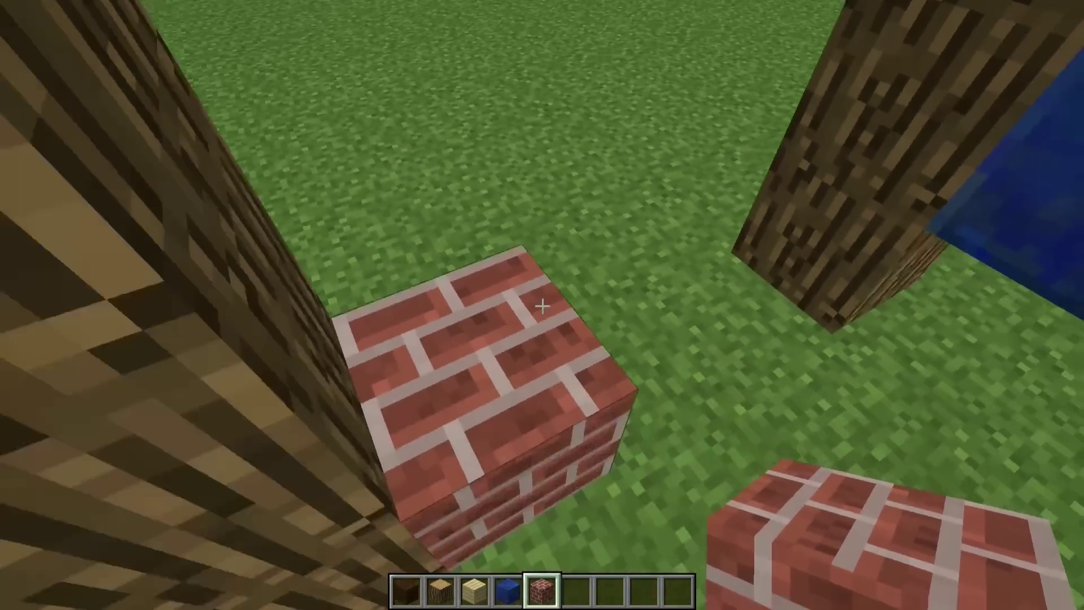
{"action": "key", "text": "w"}
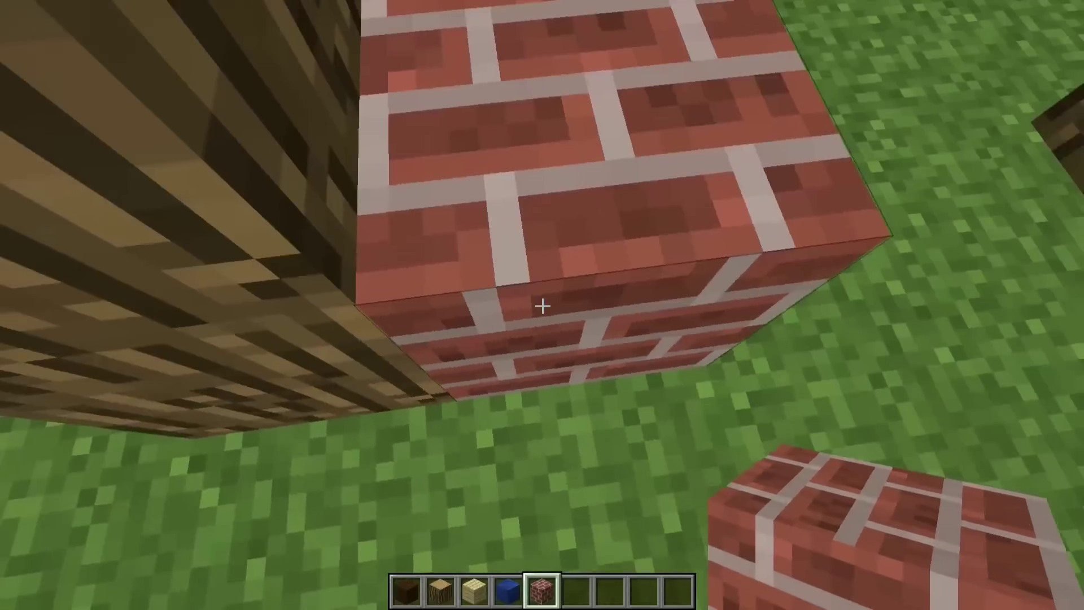
{"action": "left_click", "coordinate": [542, 306]}
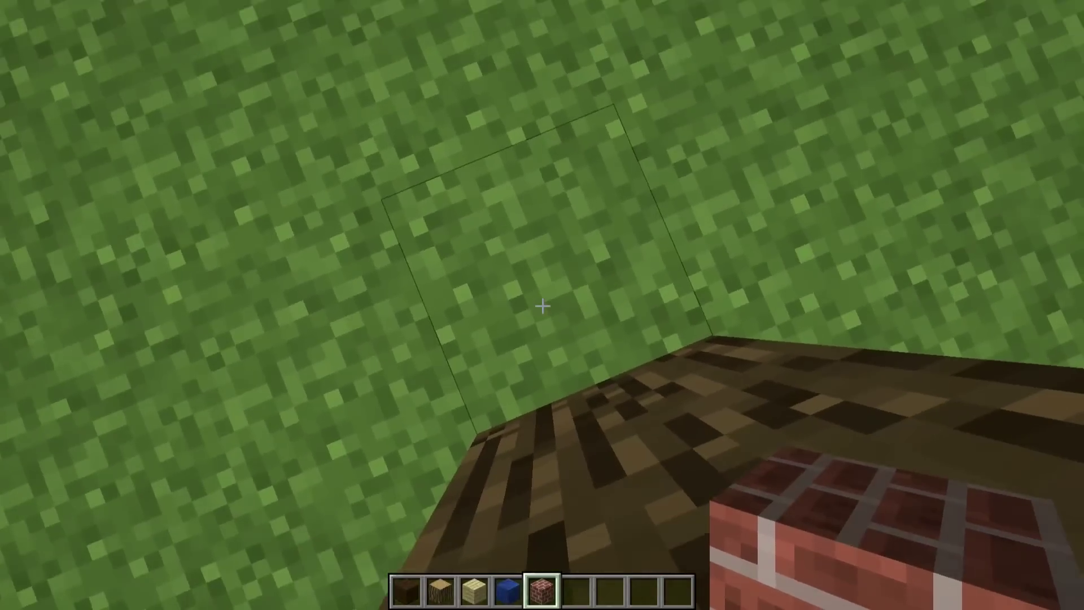
Place one Bricks block on the ground against the inner side of a corner pillar, within the open side
{"action": "key", "text": "w"}
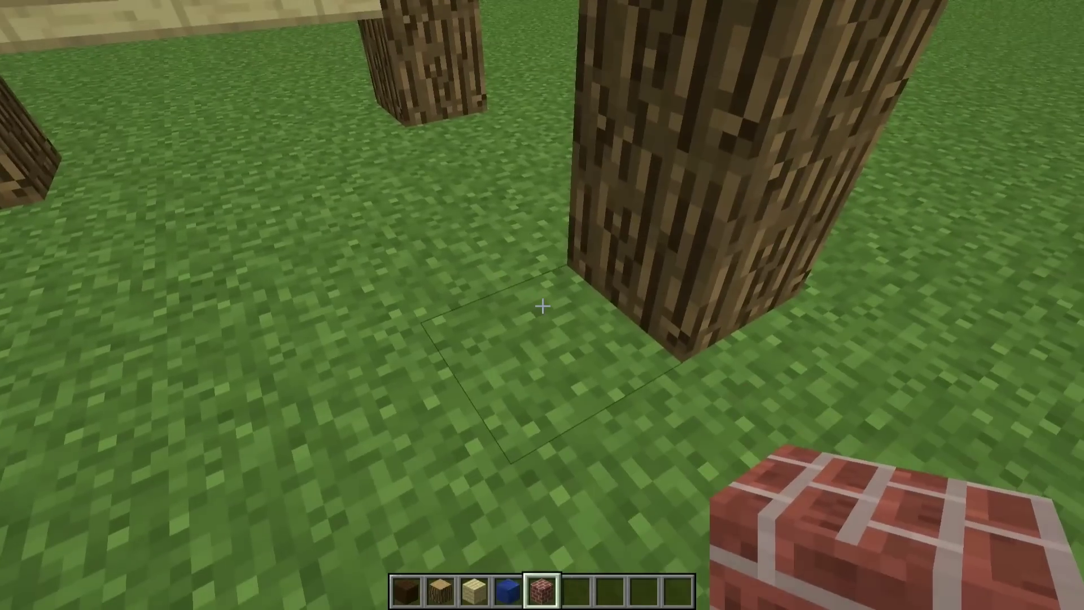
{"action": "right_click", "coordinate": [542, 306]}
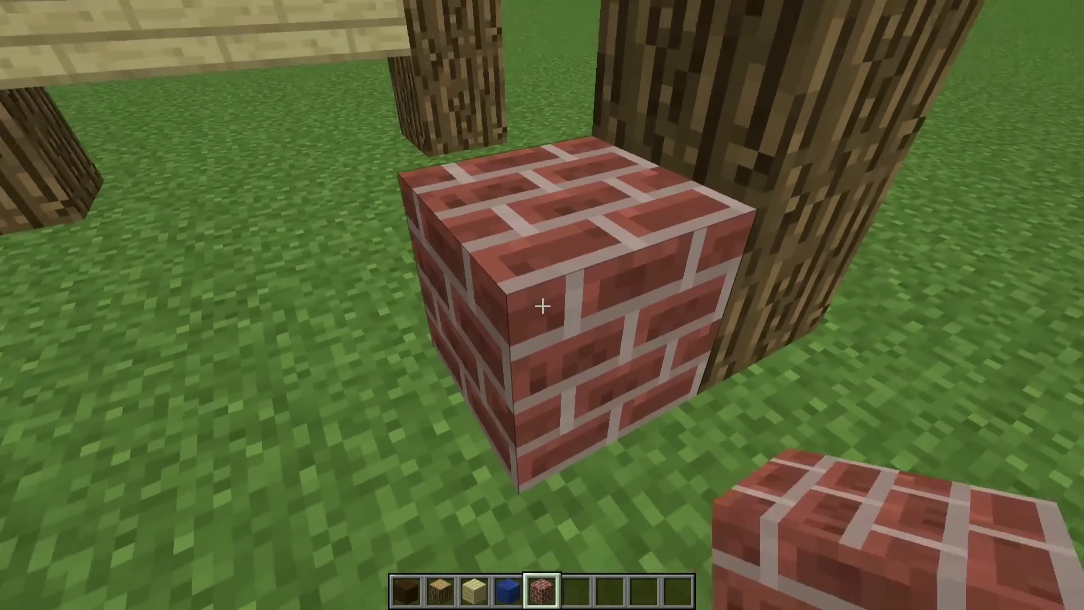
{"action": "key", "text": "s"}
{"action": "key", "text": "space"}
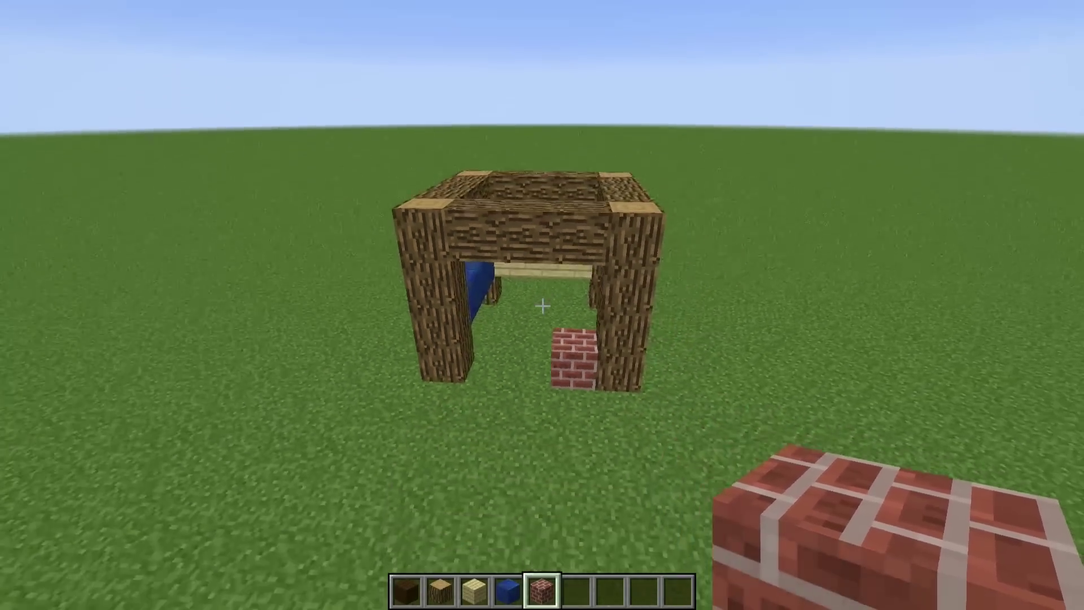
{"action": "key", "text": "w"}
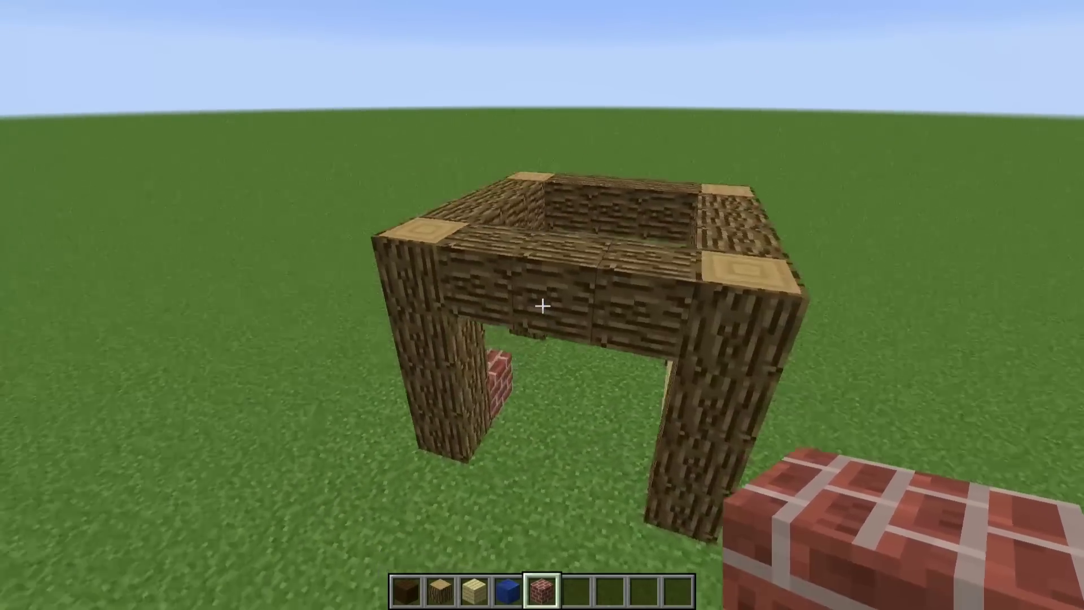
{"action": "key", "text": "d"}
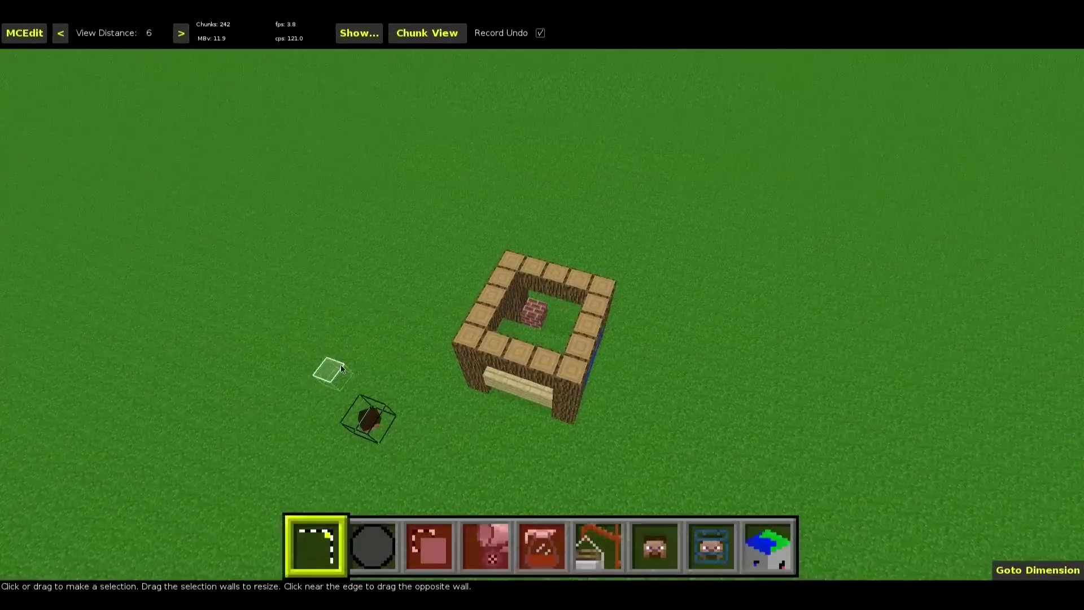
Switch to MCEdit and select the whole structure as a 5W x 5L x 4H box, from a base corner to the opposite top corner
{"action": "key", "text": "a"}
{"action": "key", "text": "w"}
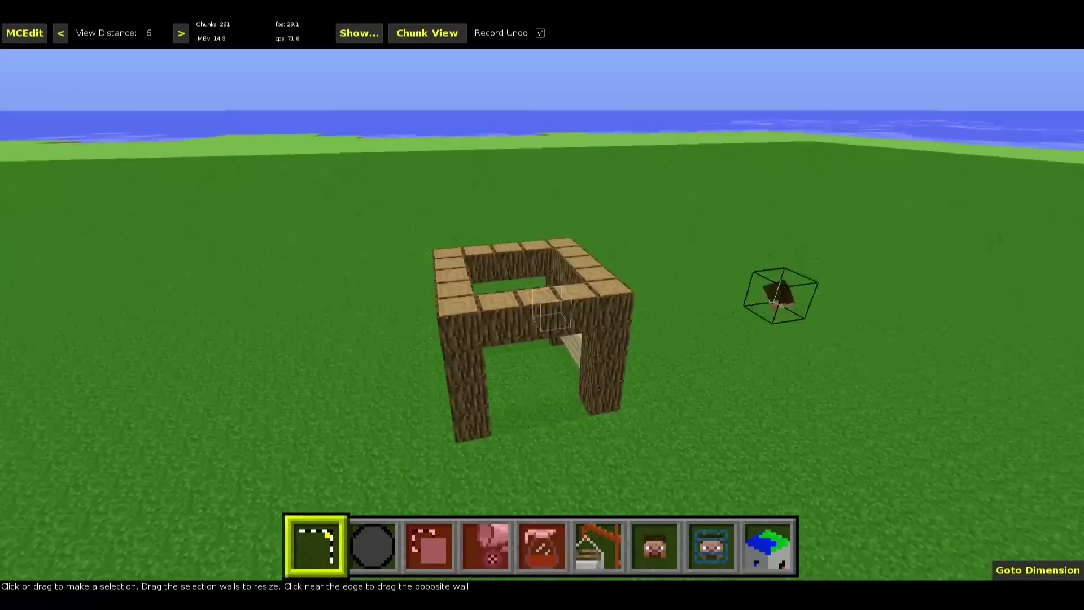
{"action": "right_click", "coordinate": [341, 372]}
{"action": "right_click", "coordinate": [454, 445]}
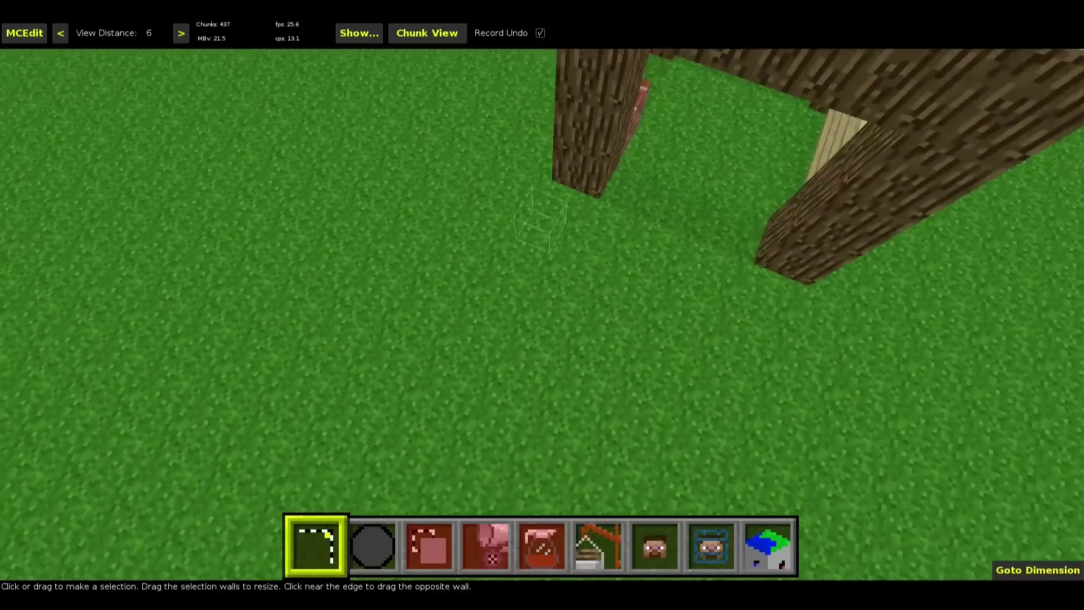
{"action": "right_click", "coordinate": [462, 441]}
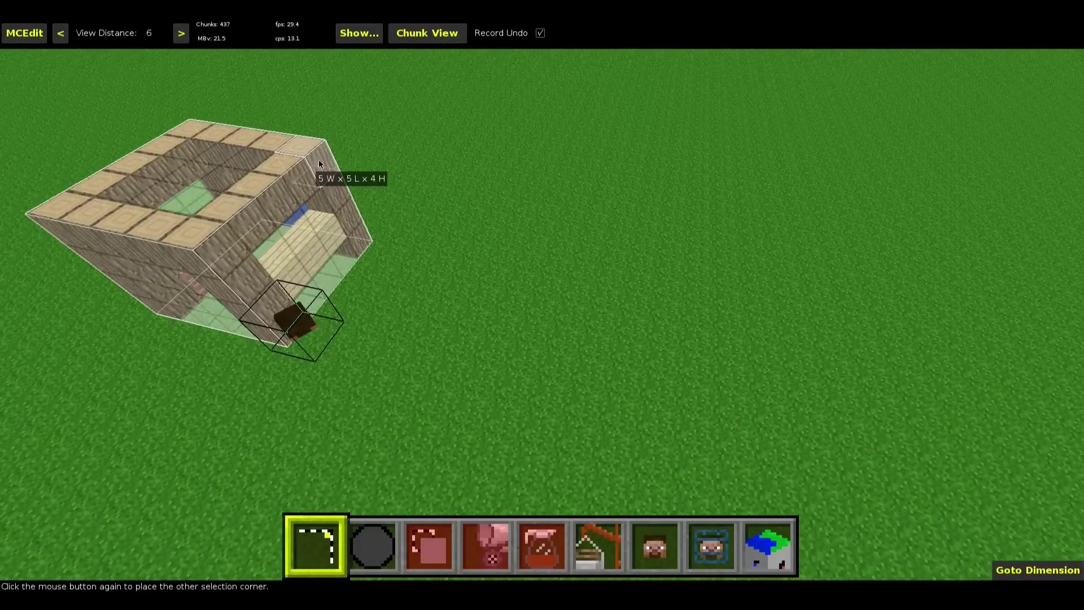
{"action": "left_click", "coordinate": [318, 159]}
{"action": "key", "text": "a"}
{"action": "key", "text": "w"}
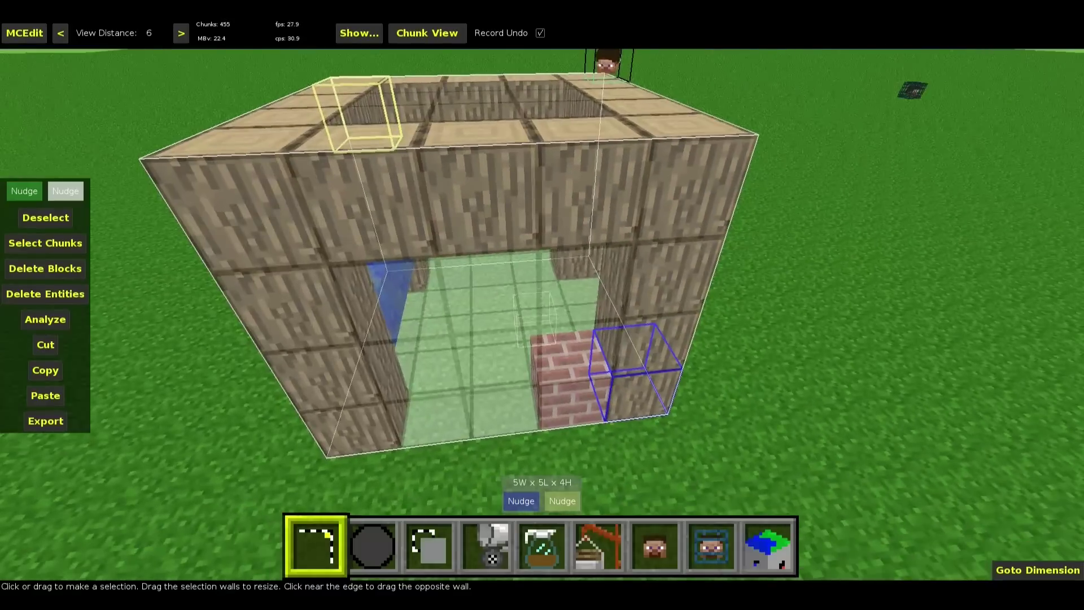
{"action": "key", "text": "s"}
{"action": "key", "text": "d"}
{"action": "right_click", "coordinate": [405, 279]}
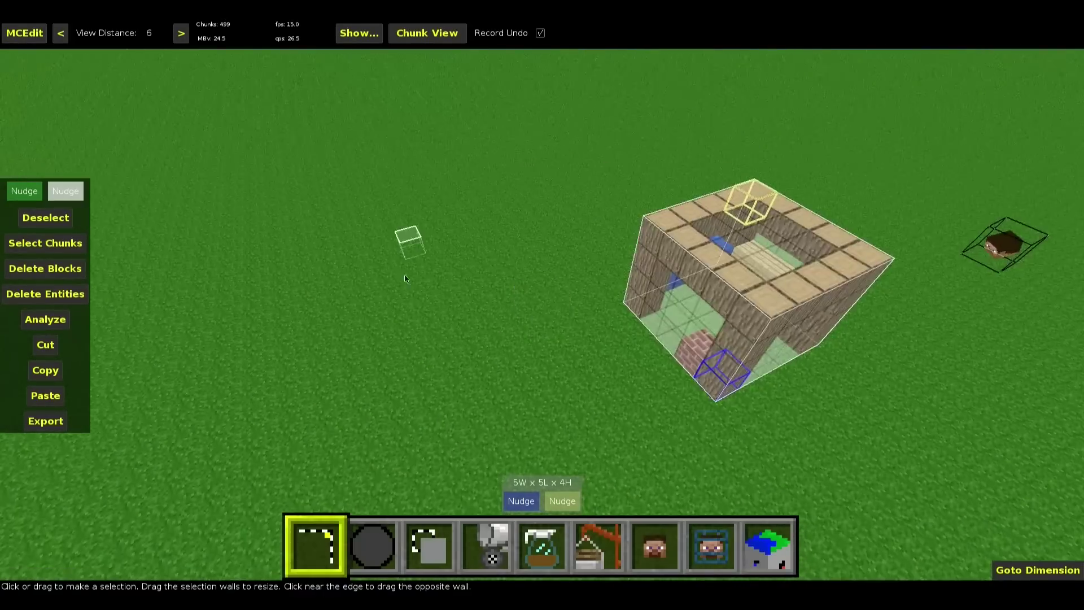
Choose the Nested execute detect filter for the selected structure
{"action": "left_click", "coordinate": [525, 531]}
{"action": "left_click", "coordinate": [161, 206]}
{"action": "scroll", "coordinate": [79, 323], "scroll_direction": "down", "scroll_amount": 10}
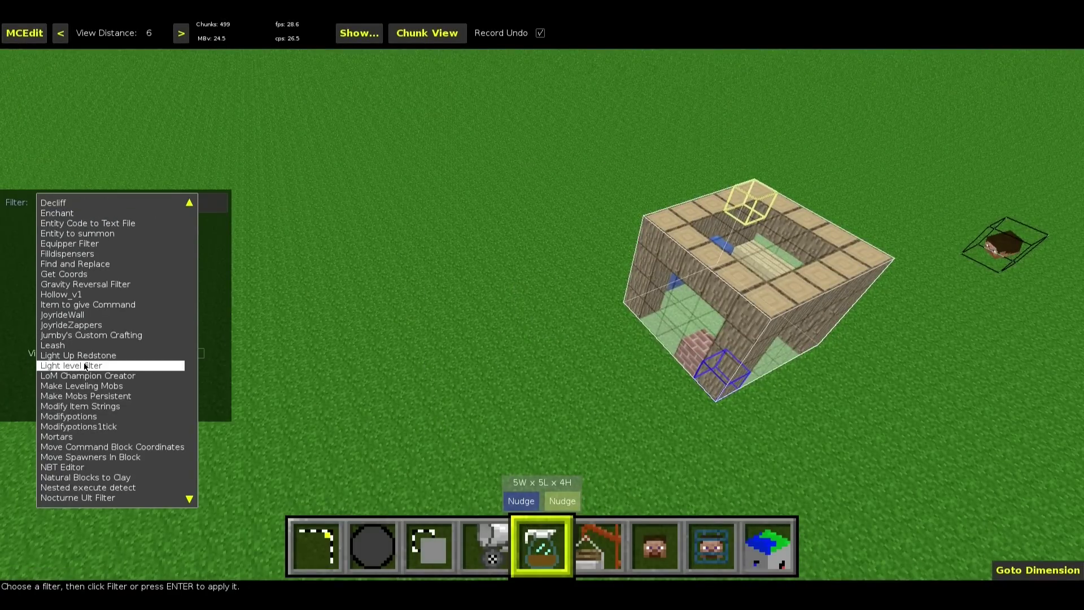
{"action": "scroll", "coordinate": [100, 285], "scroll_direction": "down", "scroll_amount": 5}
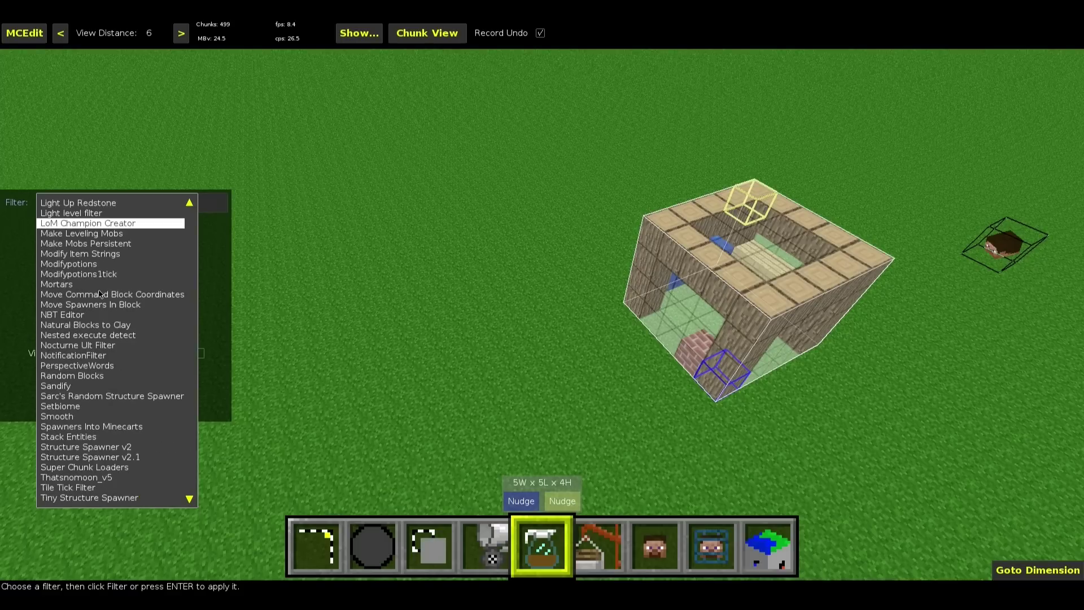
{"action": "left_click", "coordinate": [91, 340]}
{"action": "key", "text": "d"}
{"action": "right_click", "coordinate": [263, 340]}
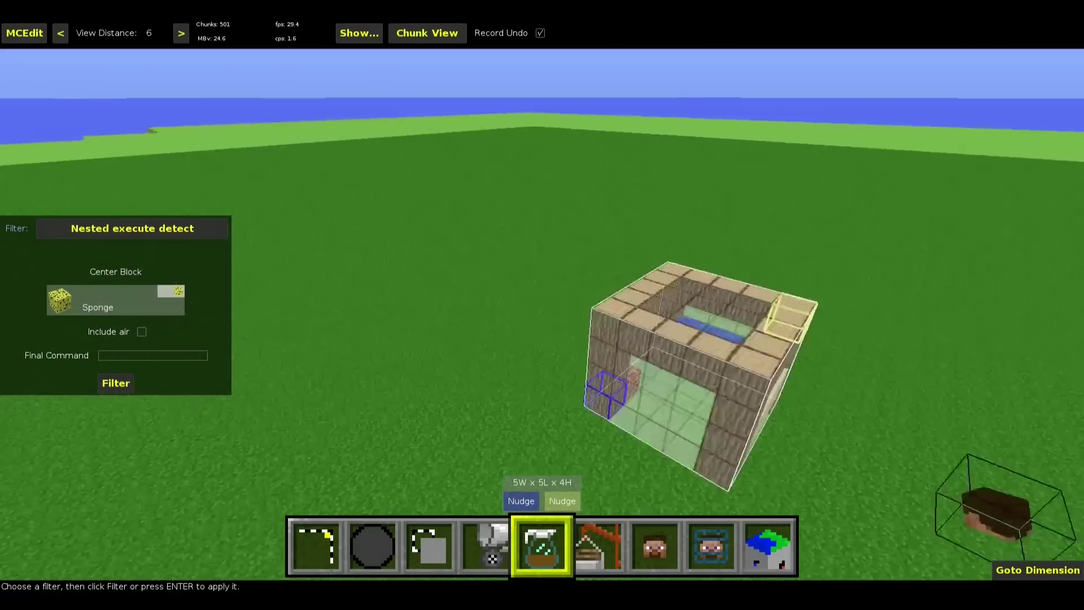
{"action": "key", "text": "d"}
{"action": "right_click", "coordinate": [64, 292]}
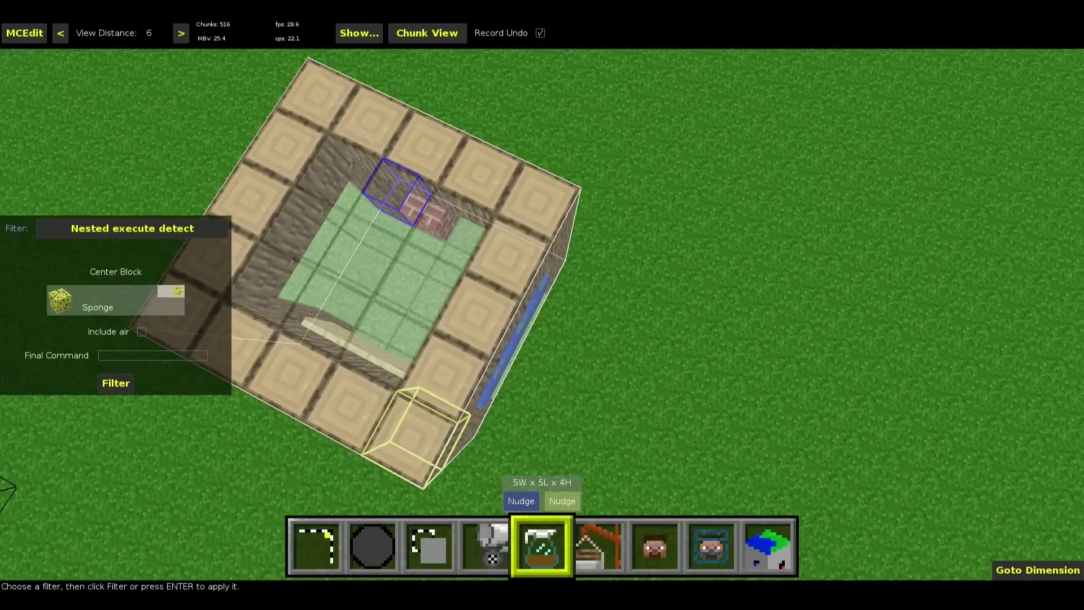
{"action": "right_click", "coordinate": [211, 280]}
{"action": "right_click_drag", "start_coordinate": [113, 170], "coordinate": [307, 278]}
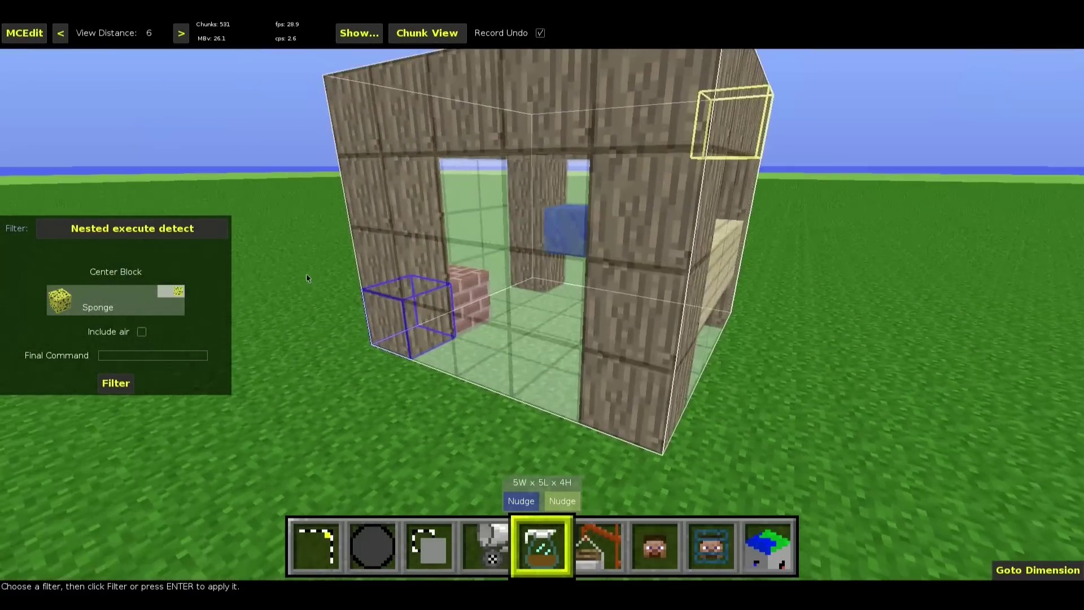
Set the filter's center block to Brick (45:0)
{"action": "left_click", "coordinate": [70, 305]}
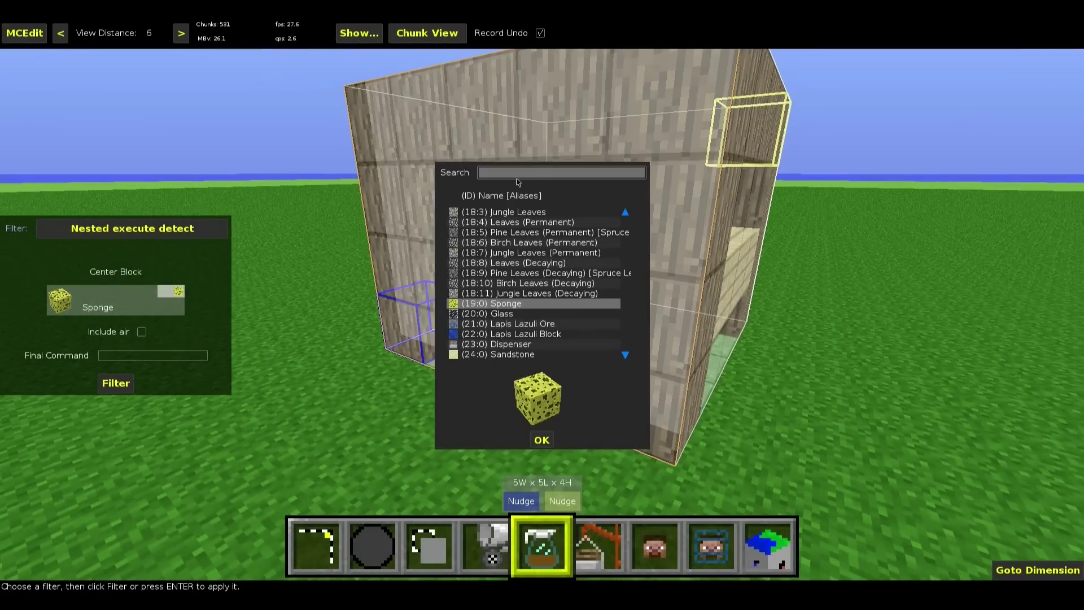
{"action": "type", "text": "bric"}
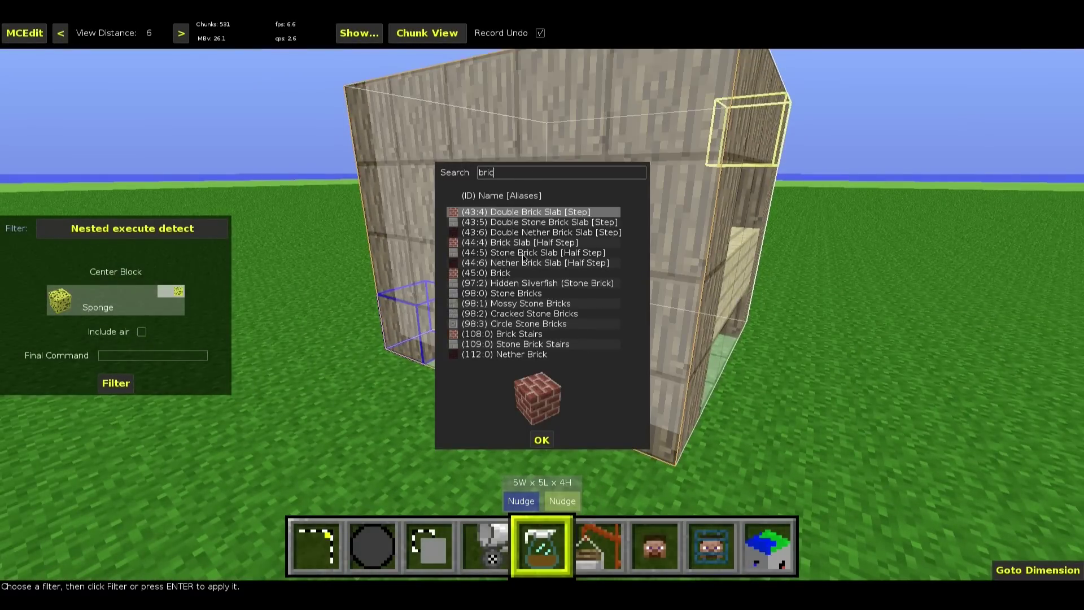
{"action": "double_click", "coordinate": [505, 275]}
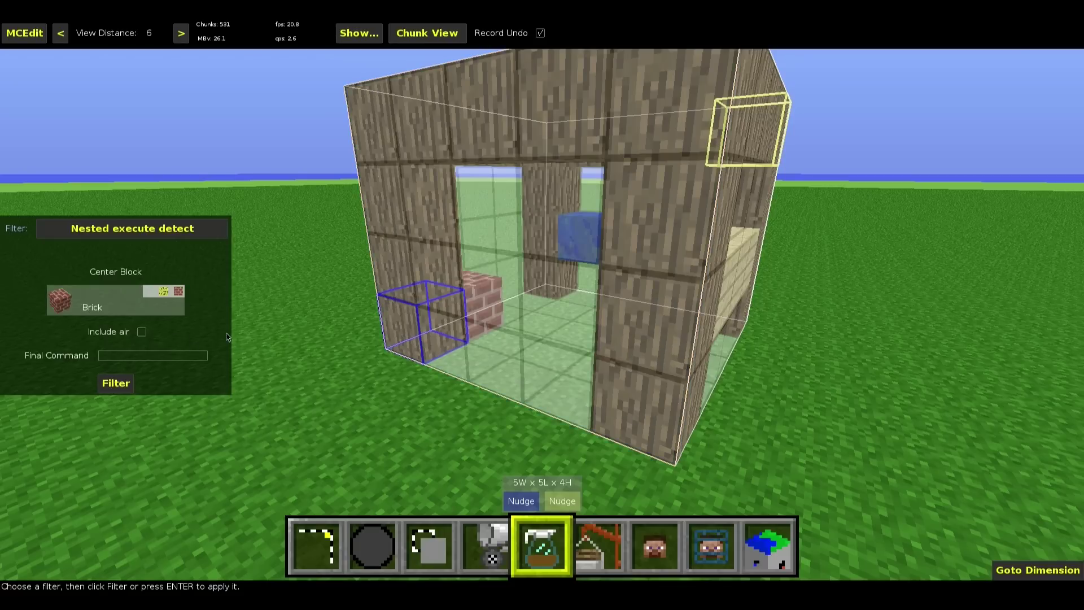
Examine the selected structure from several sides and from above, including the empty space inside the selection box
{"action": "right_click", "coordinate": [193, 338]}
{"action": "key", "text": "a"}
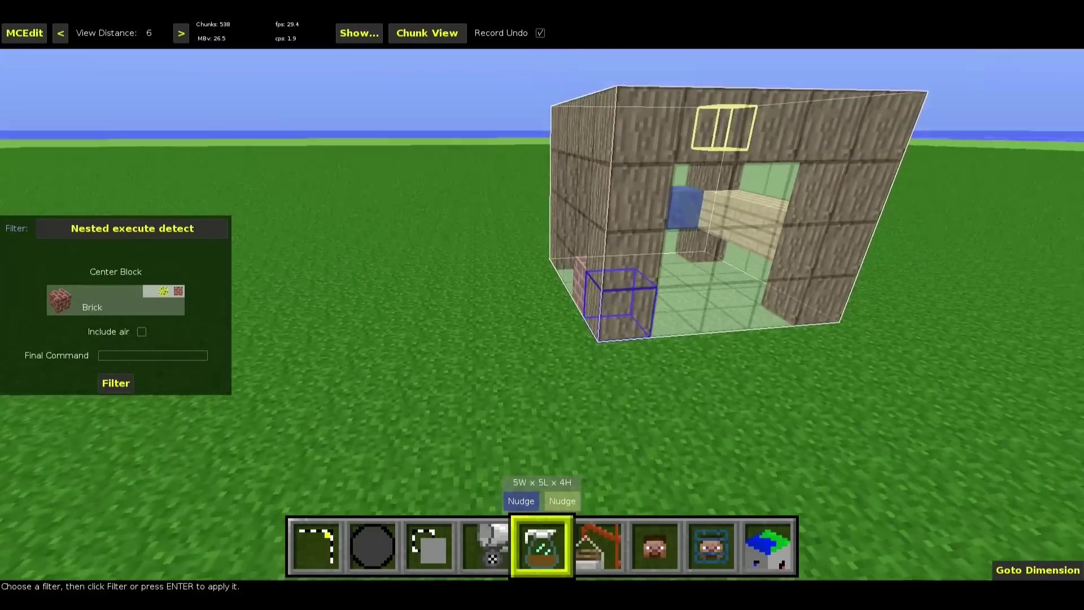
{"action": "key", "text": "s"}
{"action": "key", "text": "d"}
{"action": "right_click", "coordinate": [190, 341]}
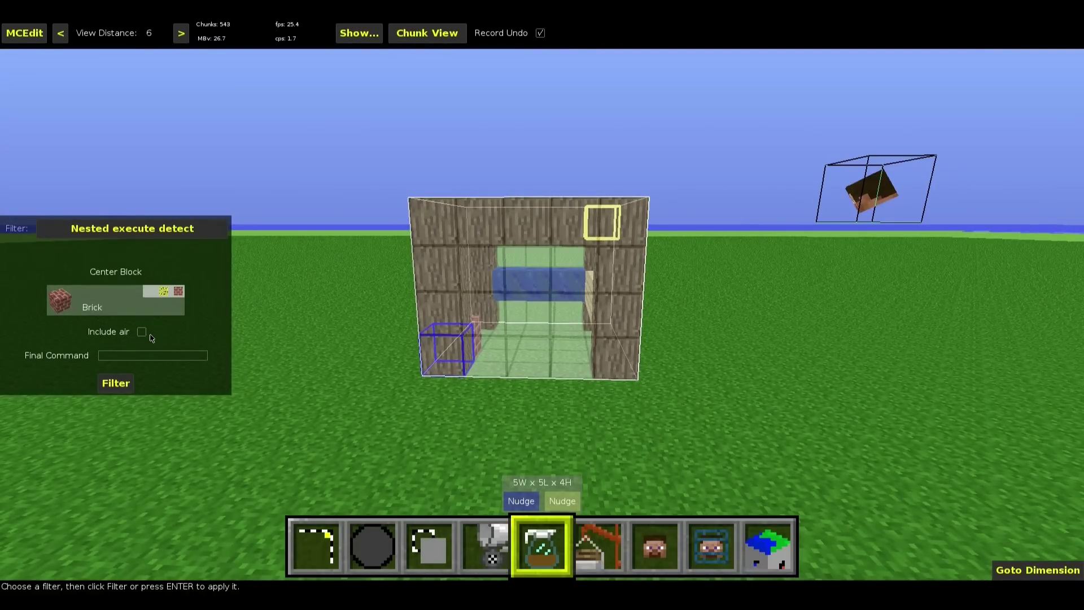
{"action": "key", "text": "w"}
{"action": "key", "text": "s"}
{"action": "right_click", "coordinate": [165, 398]}
{"action": "key", "text": "s"}
{"action": "right_click", "coordinate": [165, 398]}
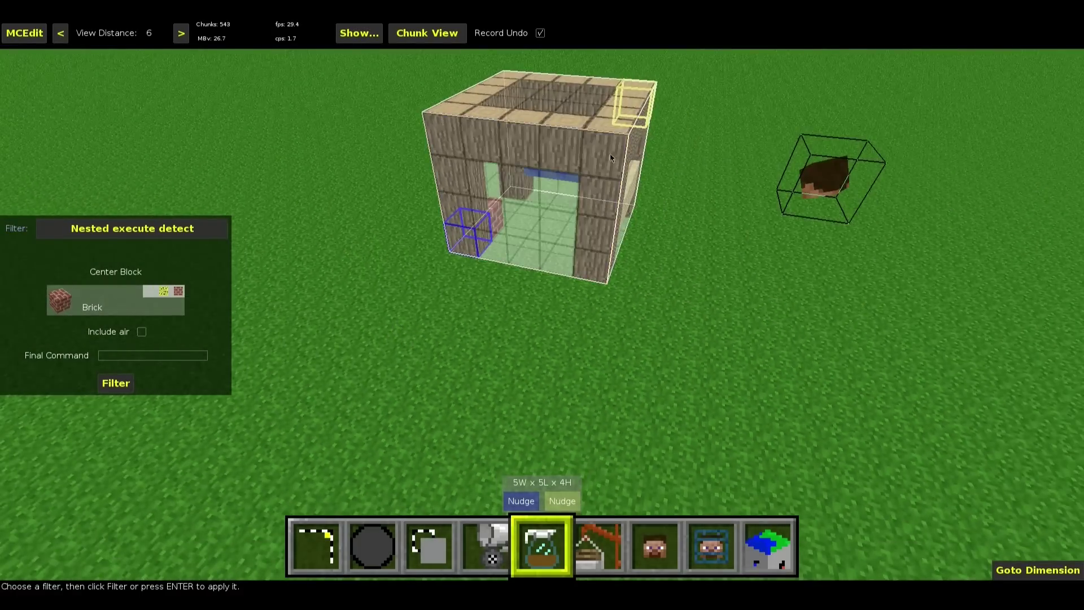
{"action": "key", "text": "s"}
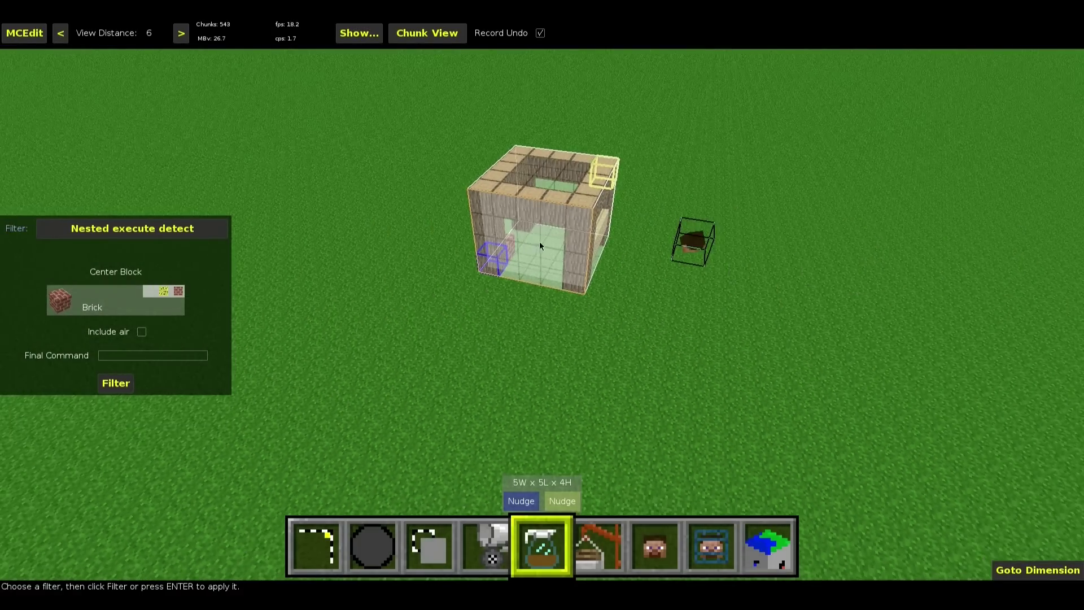
{"action": "right_click", "coordinate": [540, 242]}
{"action": "key", "text": "w"}
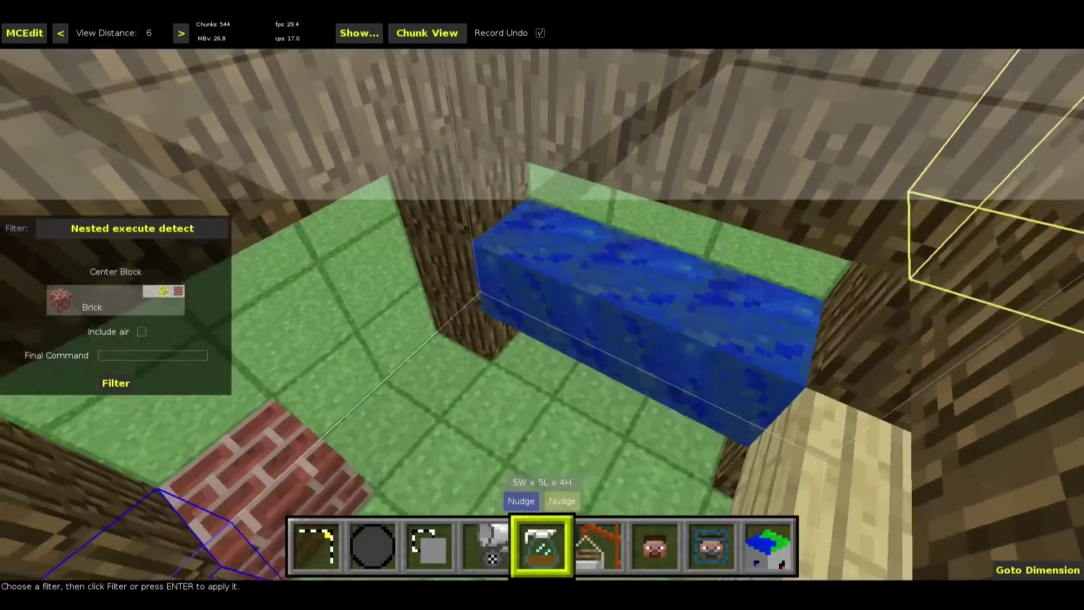
{"action": "right_click", "coordinate": [546, 240]}
{"action": "key", "text": "s"}
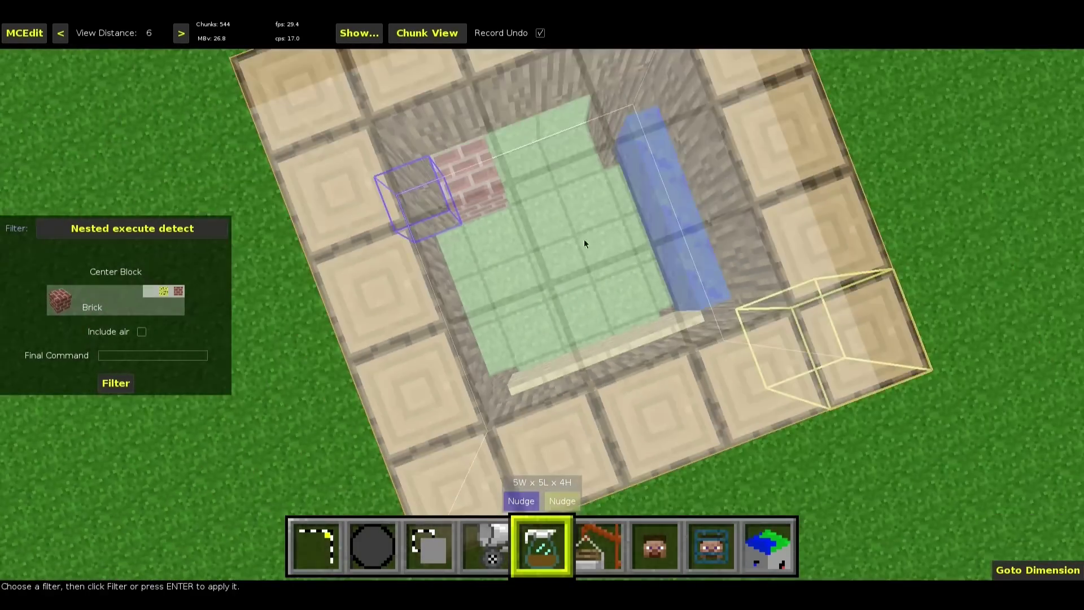
{"action": "right_click", "coordinate": [631, 226]}
{"action": "key", "text": "w"}
{"action": "right_click", "coordinate": [631, 226]}
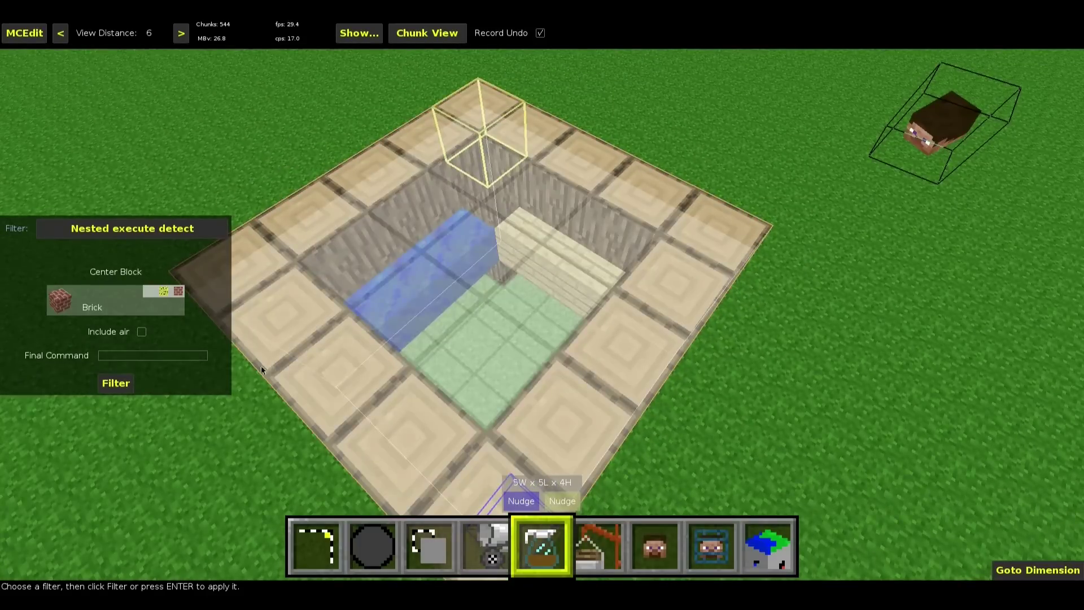
Set the final command to "/say hi :D" and run the Nested execute detect filter on the selection without including air
{"action": "key", "text": "s"}
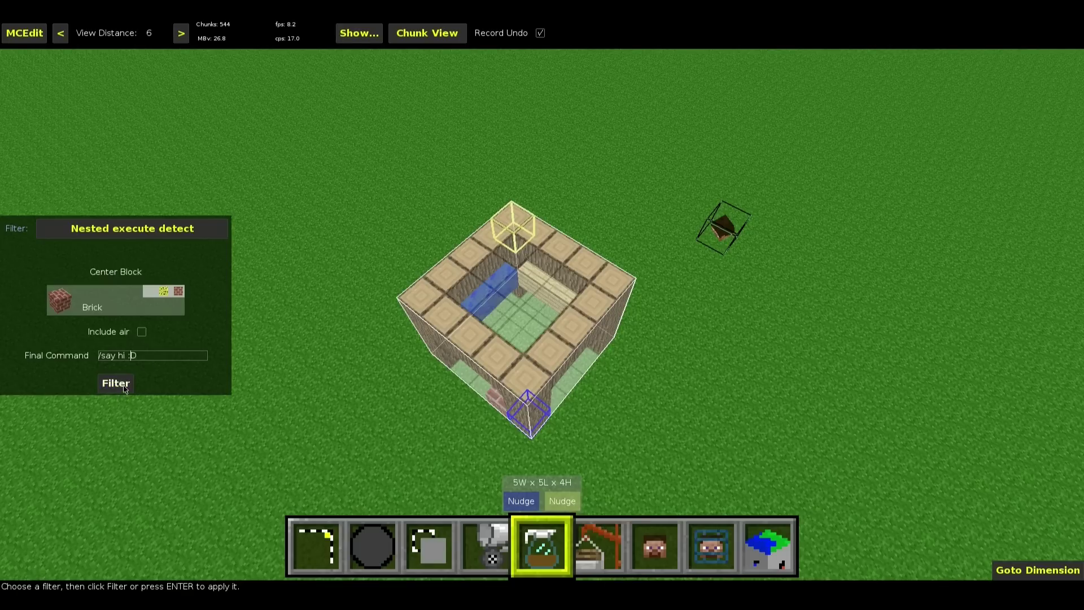
{"action": "type", "text": "a"}
Inspect the block at the former brick's position beside the corner pillar and save the world
{"action": "right_click", "coordinate": [288, 387]}
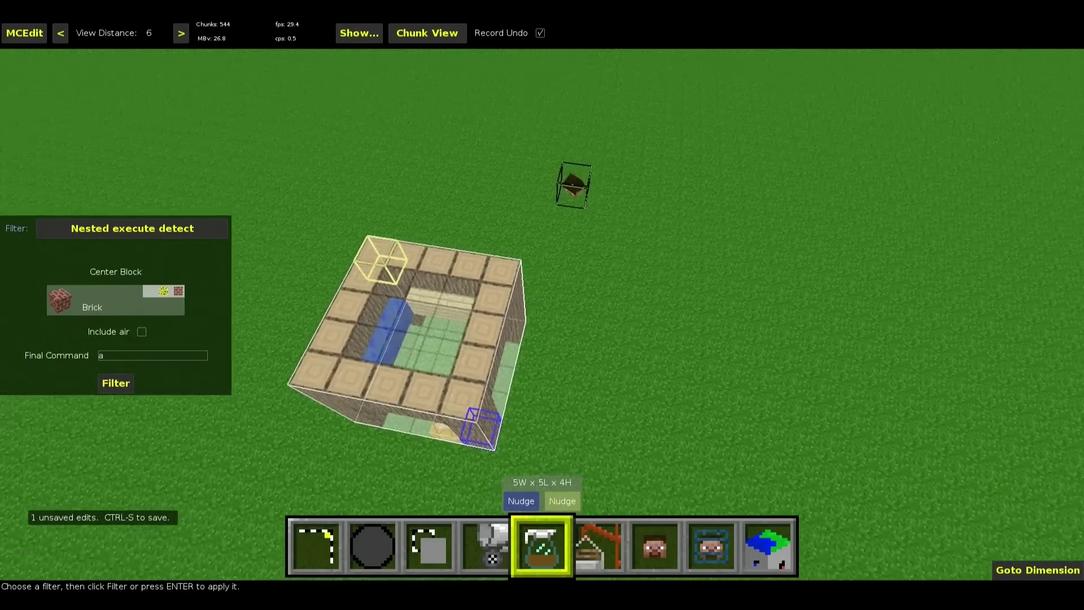
{"action": "key", "text": "a"}
{"action": "key", "text": "w"}
{"action": "key", "text": "w"}
{"action": "right_click", "coordinate": [356, 389]}
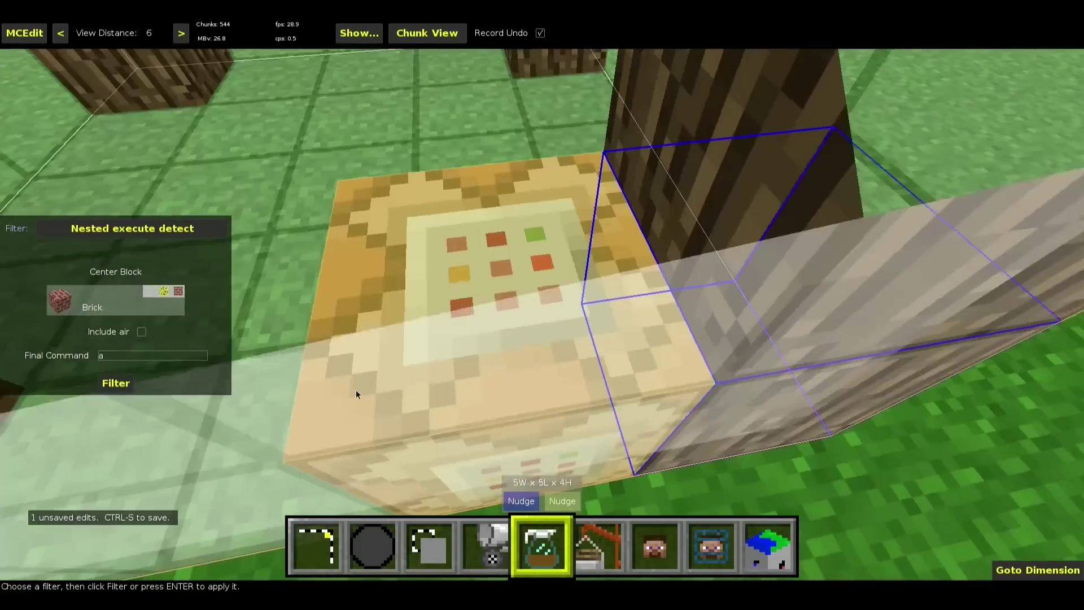
{"action": "key", "text": "s"}
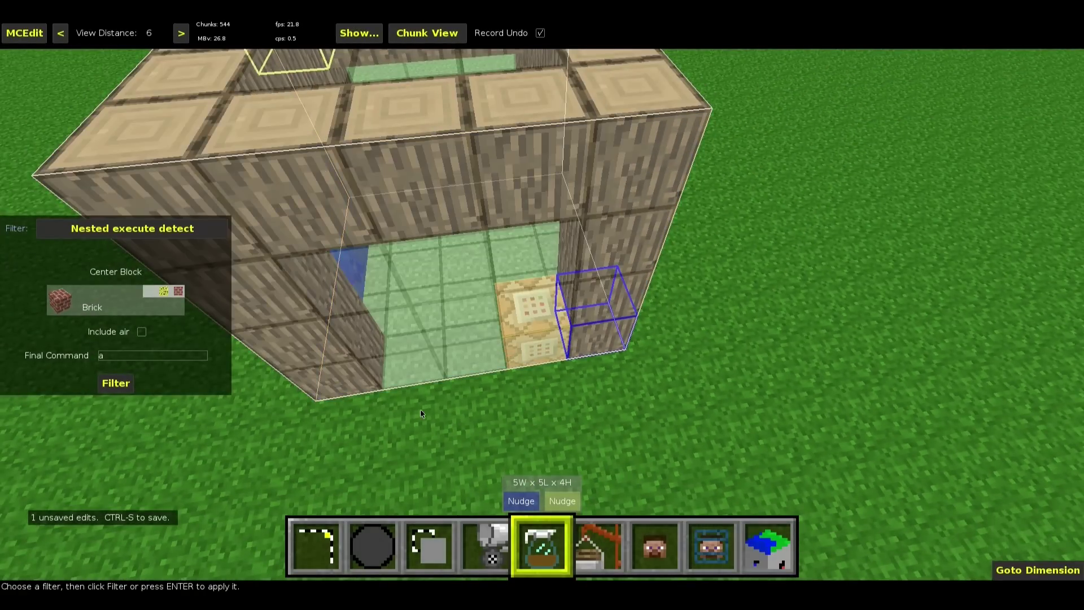
{"action": "key", "text": "ctrl+s"}
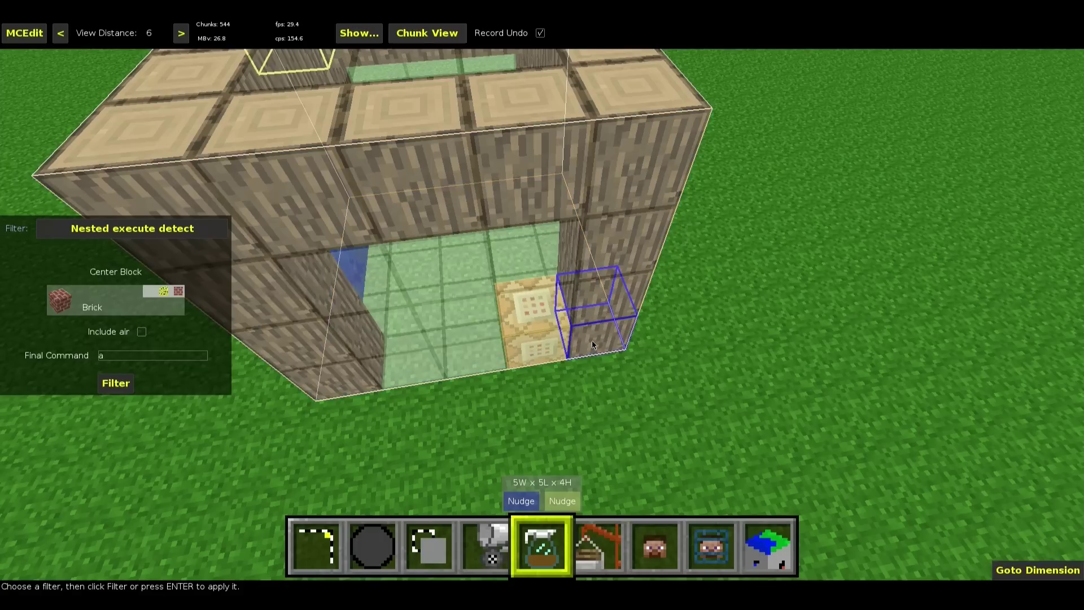
Switch to Minecraft, open the command block beside the corner pillar and check the "/say hi :D" ending of its command
{"action": "right_click", "coordinate": [540, 328]}
{"action": "key", "text": "w"}
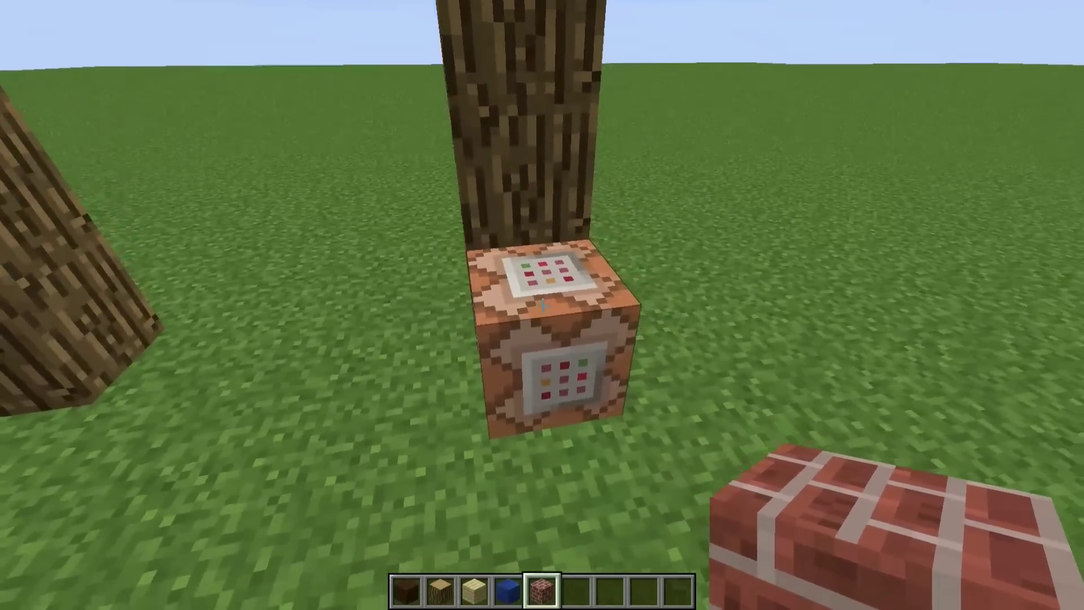
{"action": "right_click", "coordinate": [542, 305]}
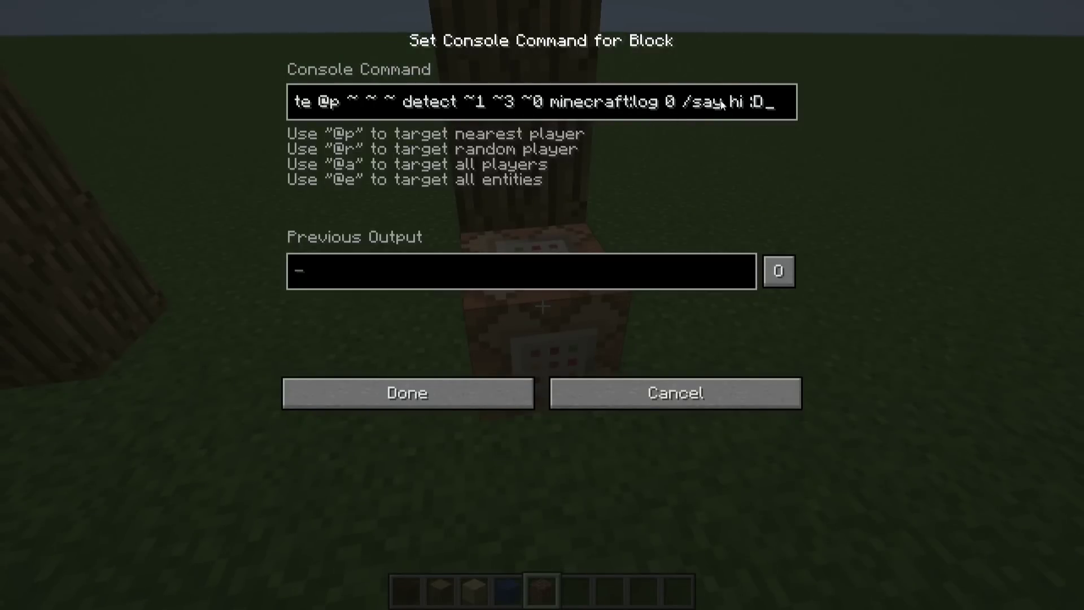
{"action": "left_click", "coordinate": [689, 105]}
{"action": "key", "text": "shift+Right"}
{"action": "key", "text": "shift+Right"}
{"action": "key", "text": "shift+Right"}
{"action": "key", "text": "shift+Right"}
{"action": "key", "text": "shift+Right"}
{"action": "key", "text": "shift+Right"}
{"action": "key", "text": "shift+Right"}
{"action": "key", "text": "shift+Right"}
{"action": "key", "text": "shift+Right"}
{"action": "key", "text": "shift+Right"}
Read the generated command backwards from its ending to its beginning, examining each nested execute detect section, and close the command block
{"action": "key", "text": "ctrl+Left"}
{"action": "key", "text": "ctrl+Left"}
{"action": "key", "text": "ctrl+Left"}
{"action": "key", "text": "ctrl+Left"}
{"action": "key", "text": "ctrl+Left"}
{"action": "key", "text": "ctrl+Left"}
{"action": "key", "text": "ctrl+Left"}
{"action": "key", "text": "ctrl+Left"}
{"action": "key", "text": "ctrl+Left"}
{"action": "key", "text": "ctrl+Left"}
{"action": "key", "text": "ctrl+Left"}
{"action": "key", "text": "ctrl+Left"}
{"action": "key", "text": "ctrl+Left"}
{"action": "key", "text": "ctrl+Left"}
{"action": "key", "text": "ctrl+Left"}
{"action": "key", "text": "ctrl+Left"}
{"action": "key", "text": "ctrl+Left"}
{"action": "key", "text": "ctrl+Left"}
{"action": "key", "text": "ctrl+Left"}
{"action": "key", "text": "ctrl+Left"}
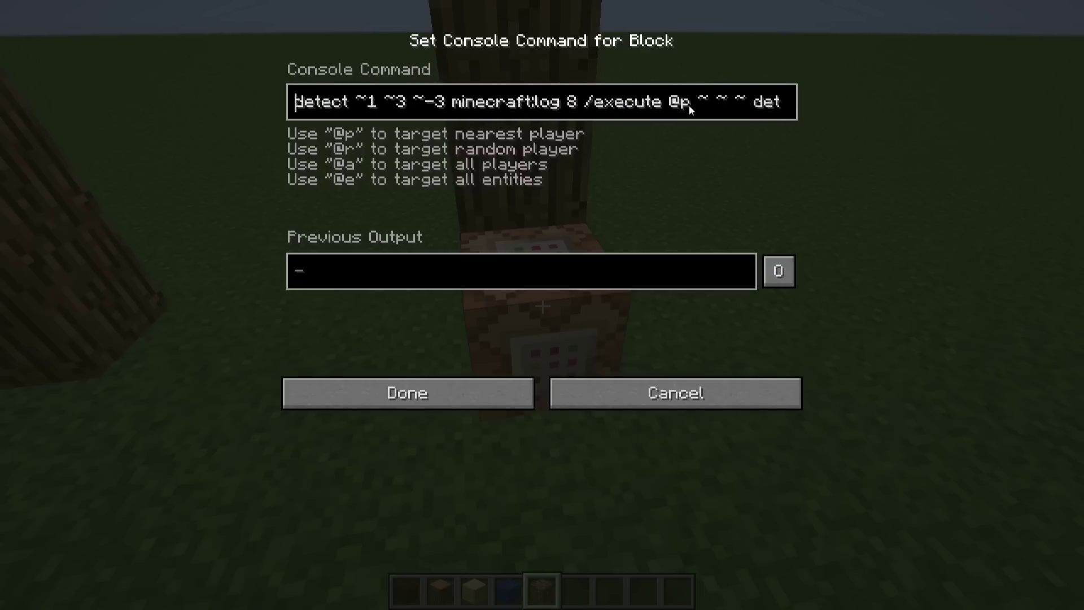
{"action": "key", "text": "Left"}
{"action": "key", "text": "Left"}
{"action": "key", "text": "Left"}
{"action": "key", "text": "Left"}
{"action": "key", "text": "Left"}
{"action": "key", "text": "Left"}
{"action": "key", "text": "Left"}
{"action": "key", "text": "Left"}
{"action": "key", "text": "Left"}
{"action": "key", "text": "Left"}
{"action": "key", "text": "Left"}
{"action": "key", "text": "Left"}
{"action": "key", "text": "Left"}
{"action": "key", "text": "Left"}
{"action": "key", "text": "Left"}
{"action": "key", "text": "Left"}
{"action": "key", "text": "Left"}
{"action": "key", "text": "Left"}
{"action": "key", "text": "Left"}
{"action": "key", "text": "Left"}
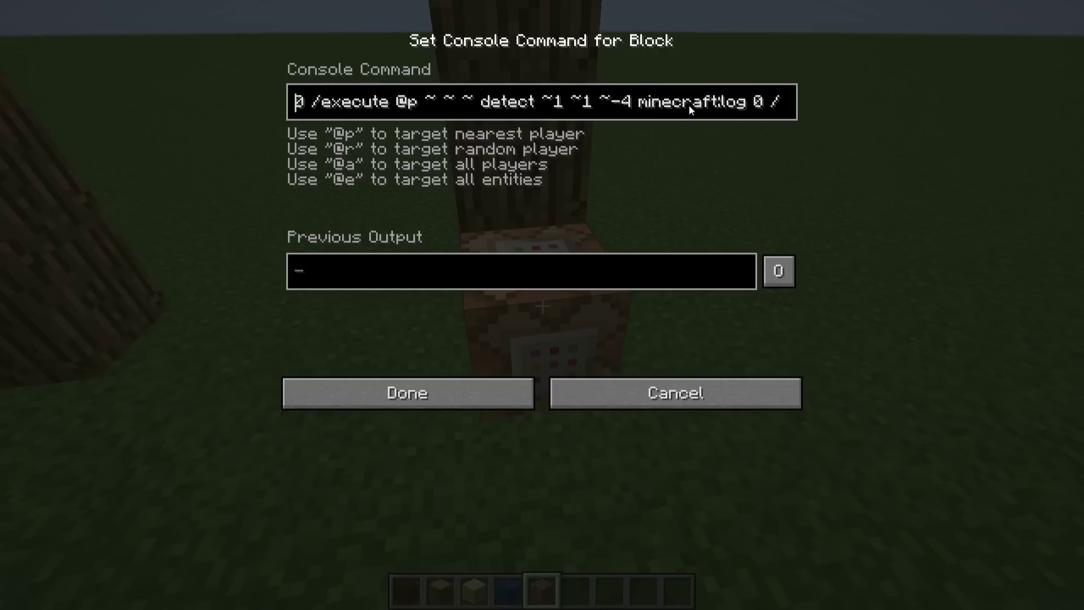
{"action": "key", "text": "Left"}
{"action": "key", "text": "Left"}
{"action": "key", "text": "Left"}
{"action": "key", "text": "Left"}
{"action": "key", "text": "Left"}
{"action": "key", "text": "Left"}
{"action": "key", "text": "Left"}
{"action": "key", "text": "Left"}
{"action": "key", "text": "Left"}
{"action": "key", "text": "Left"}
{"action": "key", "text": "Left"}
{"action": "key", "text": "Left"}
{"action": "key", "text": "Left"}
{"action": "key", "text": "Left"}
{"action": "key", "text": "Left"}
{"action": "key", "text": "Left"}
{"action": "key", "text": "Left"}
{"action": "key", "text": "Left"}
{"action": "key", "text": "Left"}
{"action": "key", "text": "Left"}
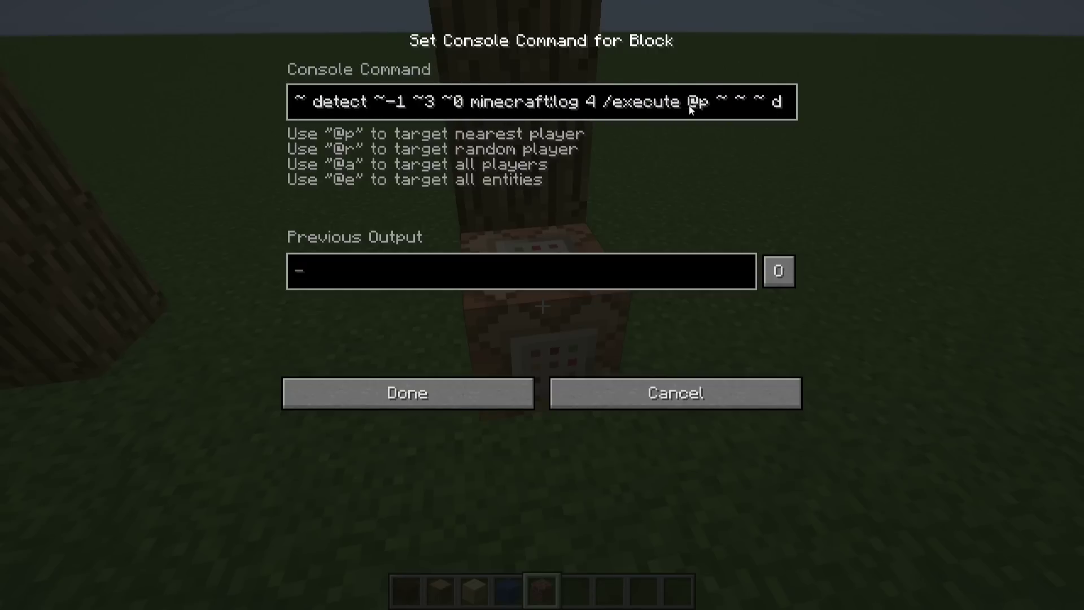
{"action": "key", "text": "Left"}
{"action": "key", "text": "Left"}
{"action": "key", "text": "Left"}
{"action": "key", "text": "Left"}
{"action": "key", "text": "Left"}
{"action": "key", "text": "Left"}
{"action": "key", "text": "Left"}
{"action": "key", "text": "Left"}
{"action": "key", "text": "Left"}
{"action": "key", "text": "Left"}
{"action": "key", "text": "Left"}
{"action": "key", "text": "Left"}
{"action": "key", "text": "Left"}
{"action": "key", "text": "Left"}
{"action": "key", "text": "Left"}
{"action": "key", "text": "Left"}
{"action": "key", "text": "Left"}
{"action": "key", "text": "Left"}
{"action": "key", "text": "Left"}
{"action": "key", "text": "Left"}
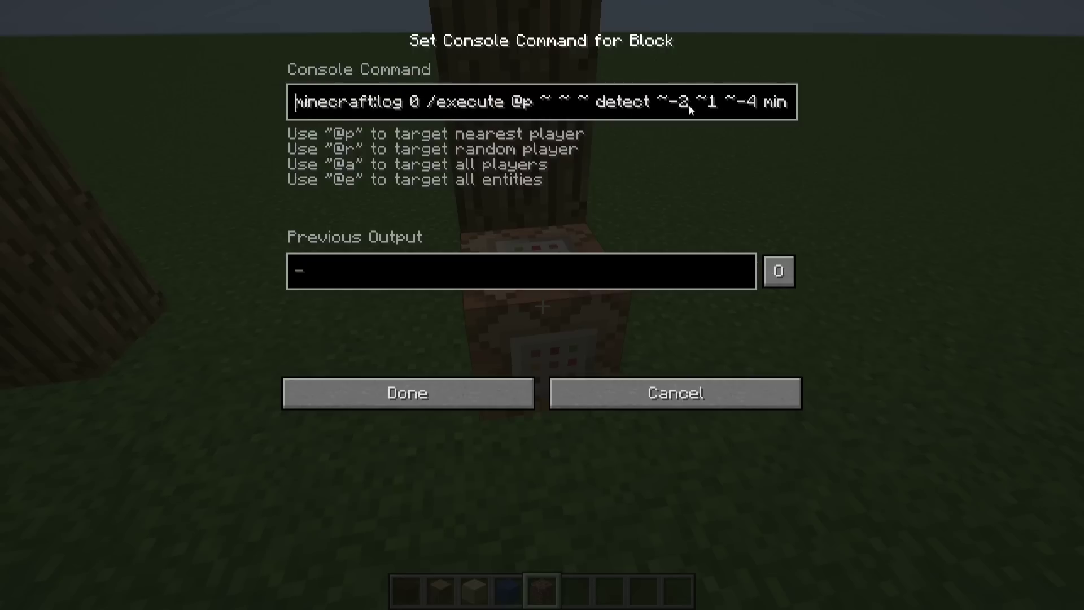
{"action": "key", "text": "Left"}
{"action": "key", "text": "Left"}
{"action": "key", "text": "Left"}
{"action": "key", "text": "Left"}
{"action": "key", "text": "Left"}
{"action": "key", "text": "Left"}
{"action": "key", "text": "Left"}
{"action": "key", "text": "Left"}
{"action": "key", "text": "Left"}
{"action": "key", "text": "Left"}
{"action": "key", "text": "Left"}
{"action": "key", "text": "Left"}
{"action": "key", "text": "Left"}
{"action": "key", "text": "Left"}
{"action": "key", "text": "Left"}
{"action": "key", "text": "Left"}
{"action": "key", "text": "Left"}
{"action": "key", "text": "Left"}
{"action": "key", "text": "Left"}
{"action": "key", "text": "Left"}
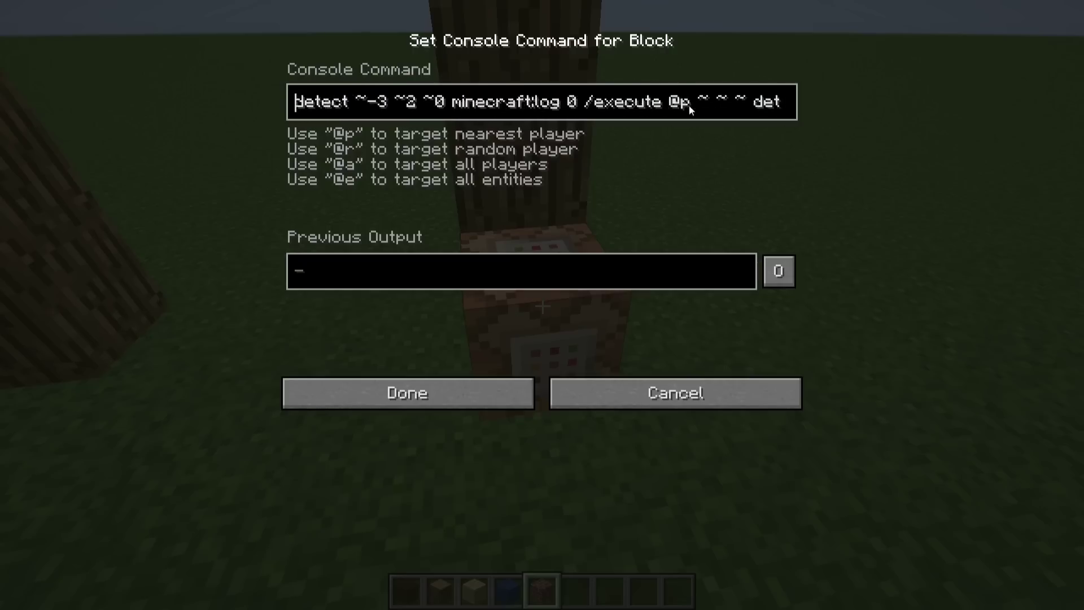
{"action": "key", "text": "Left"}
{"action": "key", "text": "Left"}
{"action": "key", "text": "Left"}
{"action": "key", "text": "Left"}
{"action": "key", "text": "Left"}
{"action": "key", "text": "Left"}
{"action": "key", "text": "Left"}
{"action": "key", "text": "Left"}
{"action": "key", "text": "Left"}
{"action": "key", "text": "Left"}
{"action": "key", "text": "Left"}
{"action": "key", "text": "Left"}
{"action": "key", "text": "Left"}
{"action": "key", "text": "Left"}
{"action": "key", "text": "Left"}
{"action": "key", "text": "Left"}
{"action": "key", "text": "Left"}
{"action": "key", "text": "Left"}
{"action": "key", "text": "Left"}
{"action": "key", "text": "Left"}
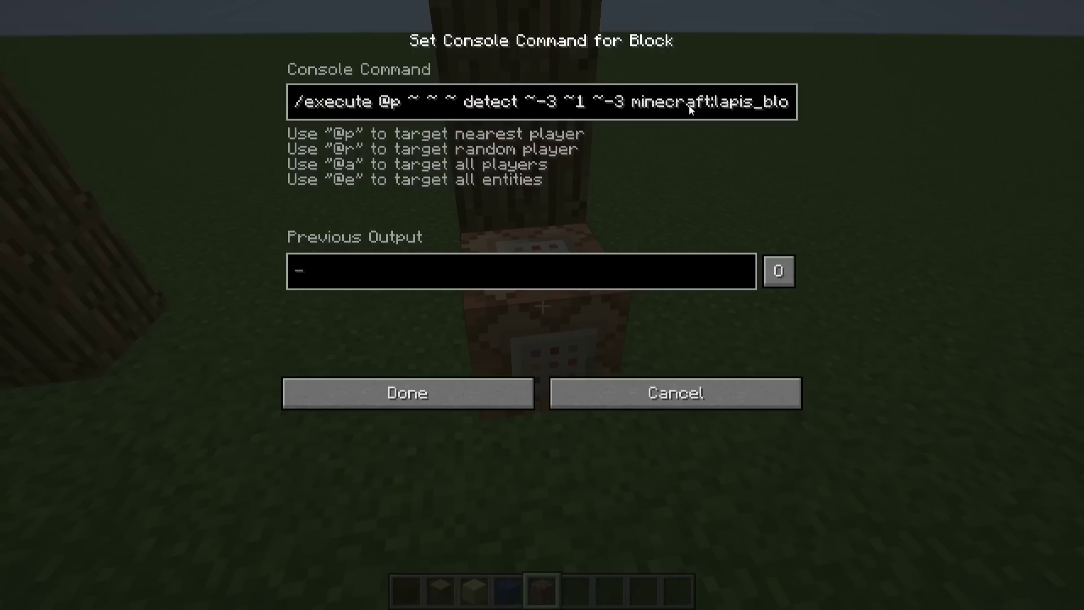
{"action": "key", "text": "Left"}
{"action": "key", "text": "Left"}
{"action": "key", "text": "Left"}
{"action": "key", "text": "Left"}
{"action": "key", "text": "Left"}
{"action": "key", "text": "Left"}
{"action": "key", "text": "Left"}
{"action": "key", "text": "Left"}
{"action": "key", "text": "Left"}
{"action": "key", "text": "Left"}
{"action": "key", "text": "Left"}
{"action": "key", "text": "Left"}
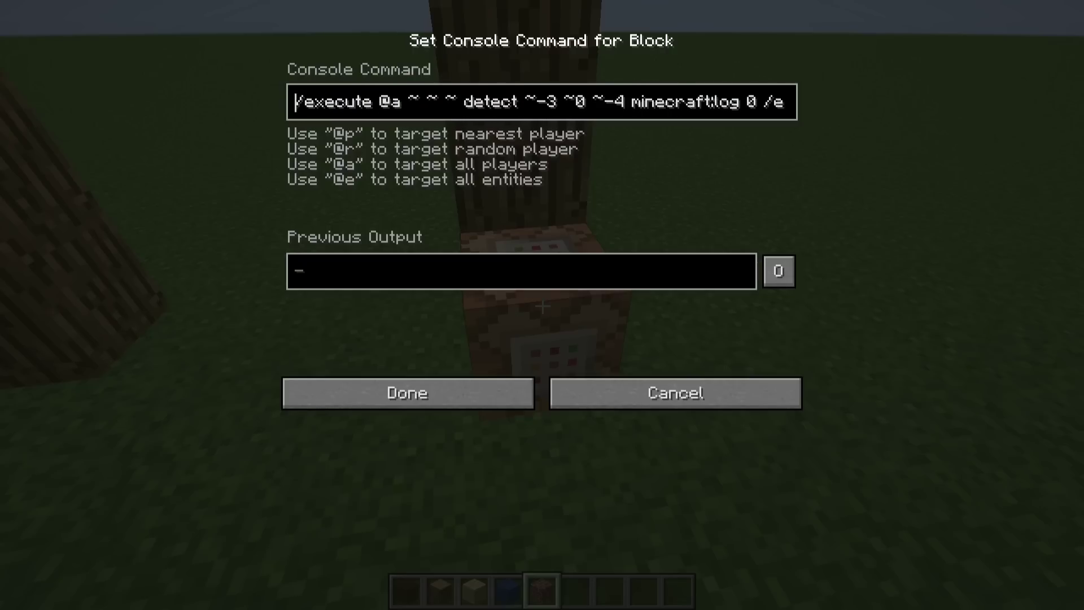
{"action": "key", "text": "Escape"}
Copy the command block beside the corner pillar and place a command block on the open grass away from the structure
{"action": "middle_click", "coordinate": [543, 305]}
{"action": "left_click", "coordinate": [543, 306]}
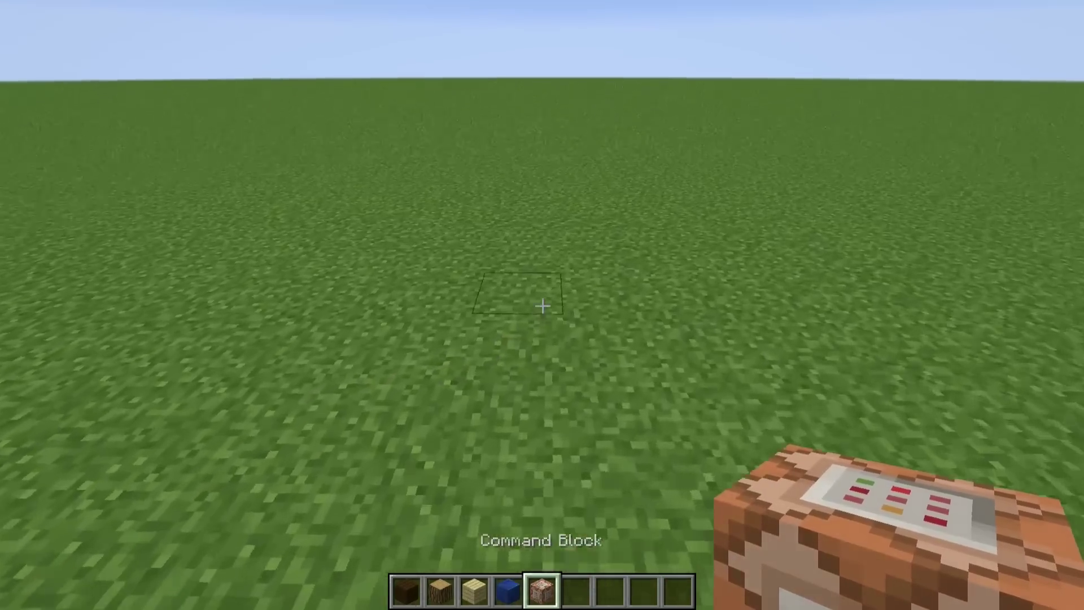
{"action": "right_click", "coordinate": [542, 305]}
Search the creative inventory for "hop" and add the hopper to the hotbar
{"action": "key", "text": "e"}
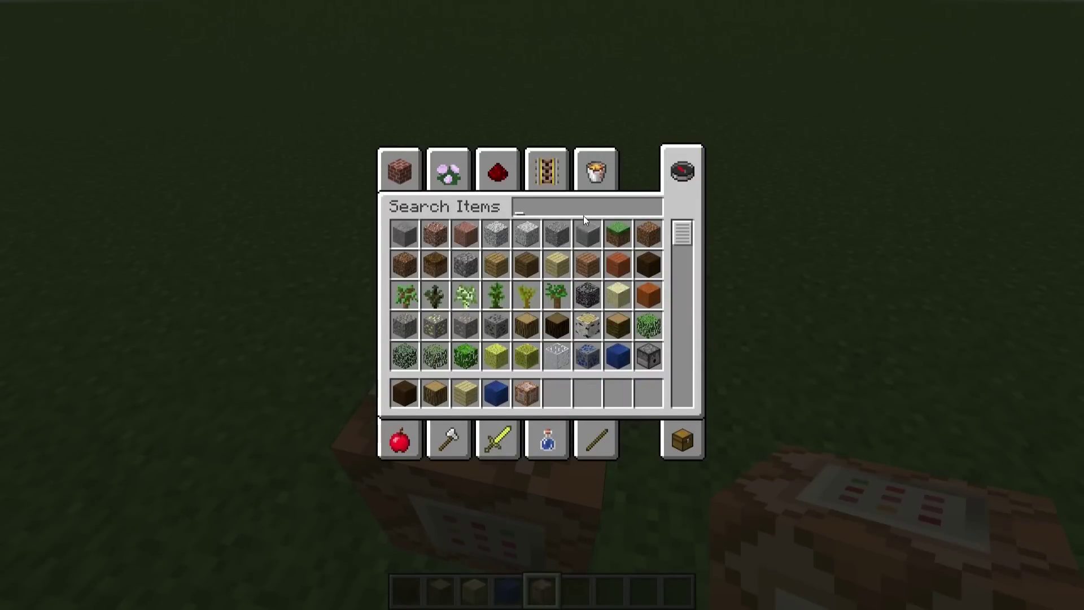
{"action": "type", "text": "hop"}
{"action": "left_click", "coordinate": [406, 242]}
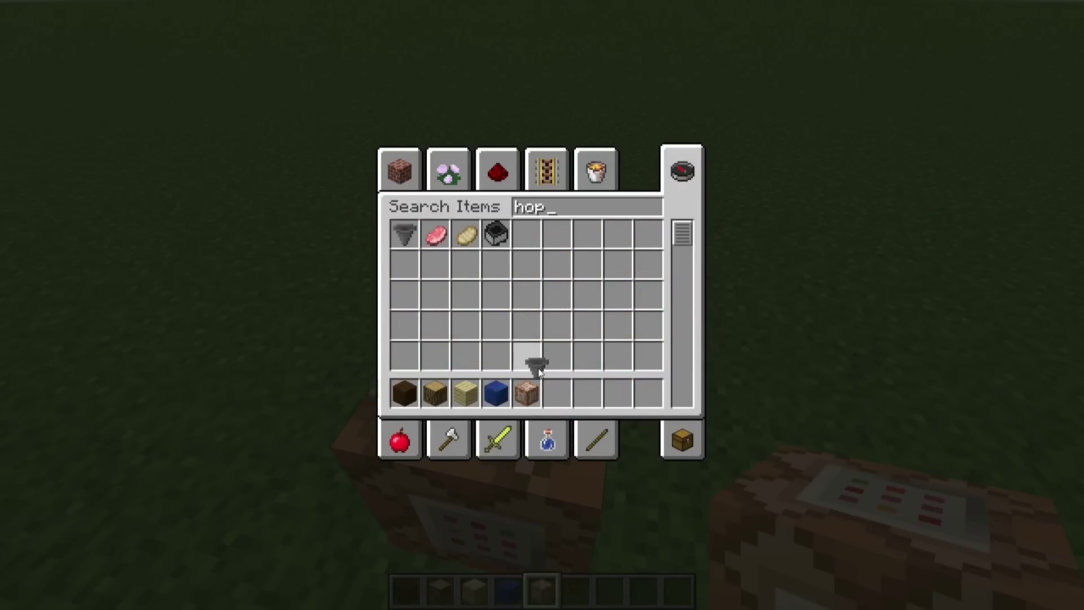
{"action": "key", "text": "Escape"}
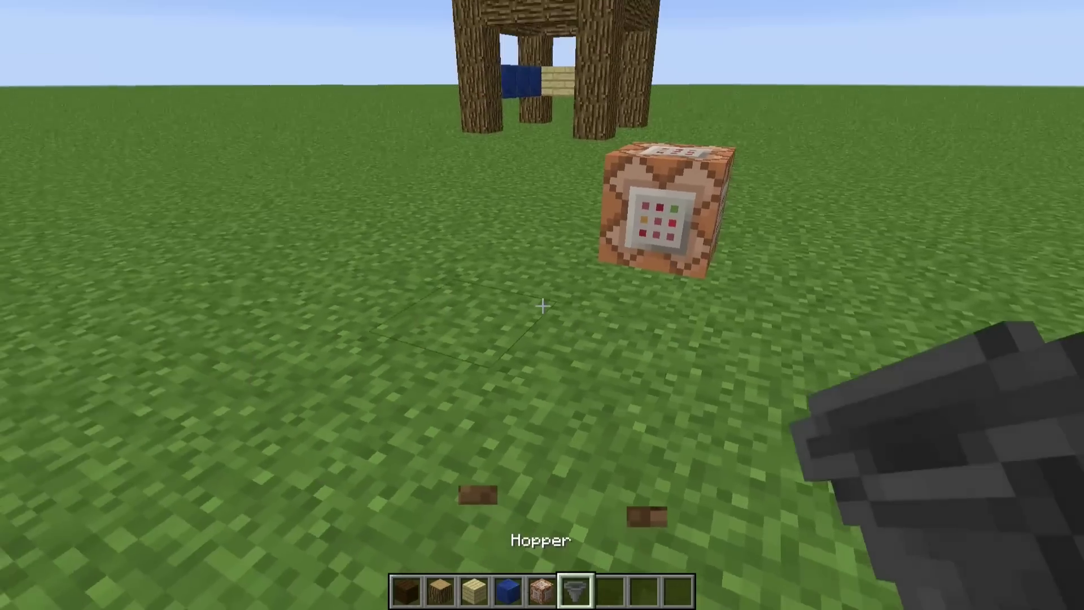
Place hoppers on the grass beside the command block and break the misplaced one
{"action": "right_click", "coordinate": [542, 306]}
{"action": "right_click", "coordinate": [542, 306]}
{"action": "left_click", "coordinate": [542, 306]}
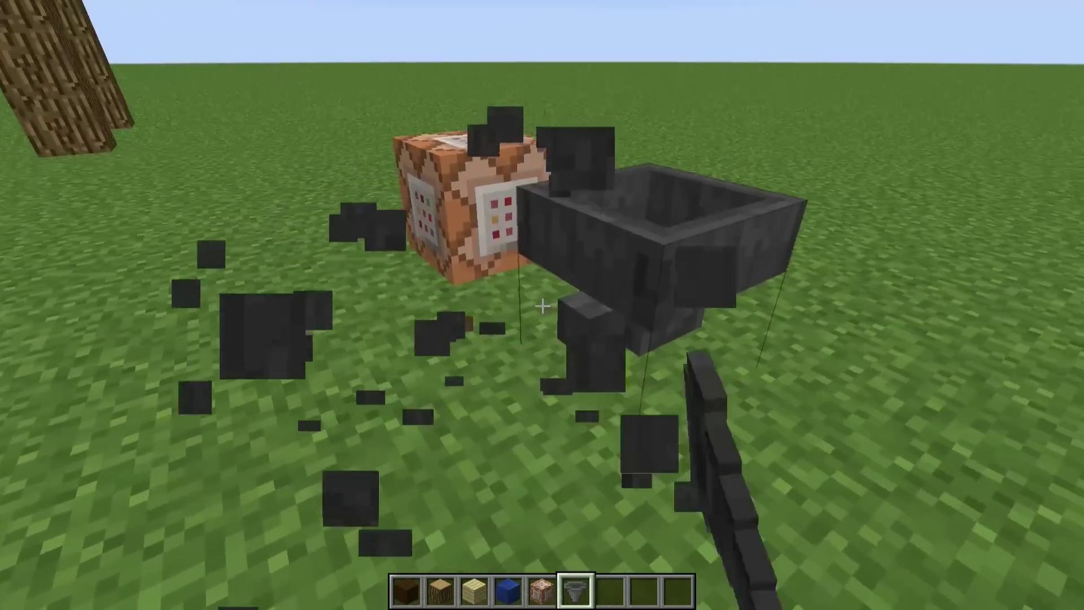
{"action": "type", "text": "ered"}
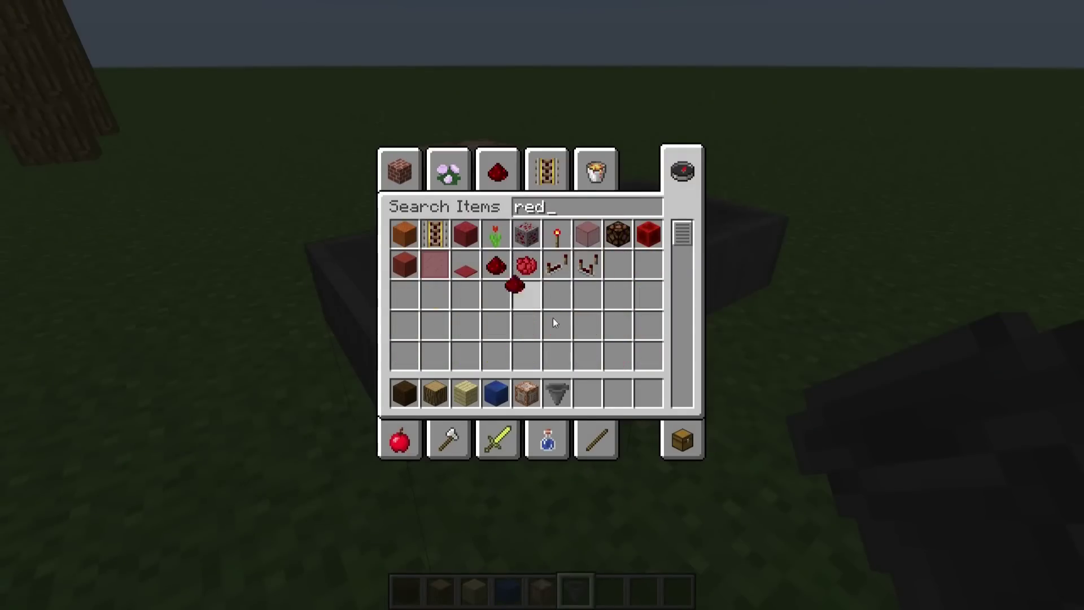
{"action": "left_click", "coordinate": [588, 392]}
{"action": "key", "text": "Escape"}
{"action": "key", "text": "q"}
Search the creative inventory for "com" and add the redstone comparator to the hotbar beside the hopper
{"action": "type", "text": "ecom"}
{"action": "left_click", "coordinate": [434, 234]}
{"action": "left_click", "coordinate": [584, 395]}
{"action": "key", "text": "Escape"}
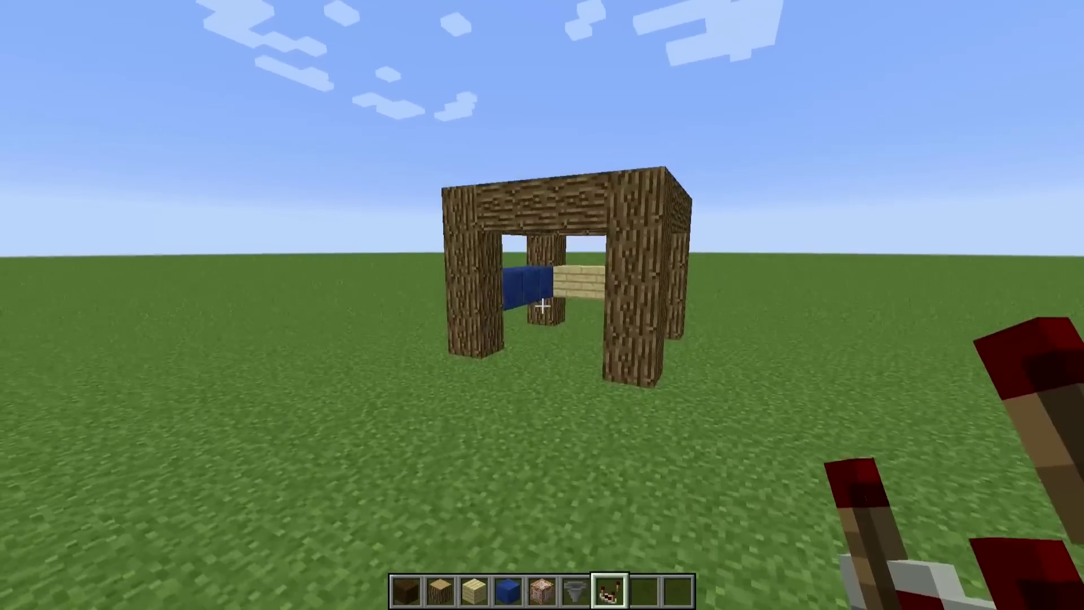
Stand at the structure's corner pillar and break a log there to test the detection command
{"action": "key", "text": "w"}
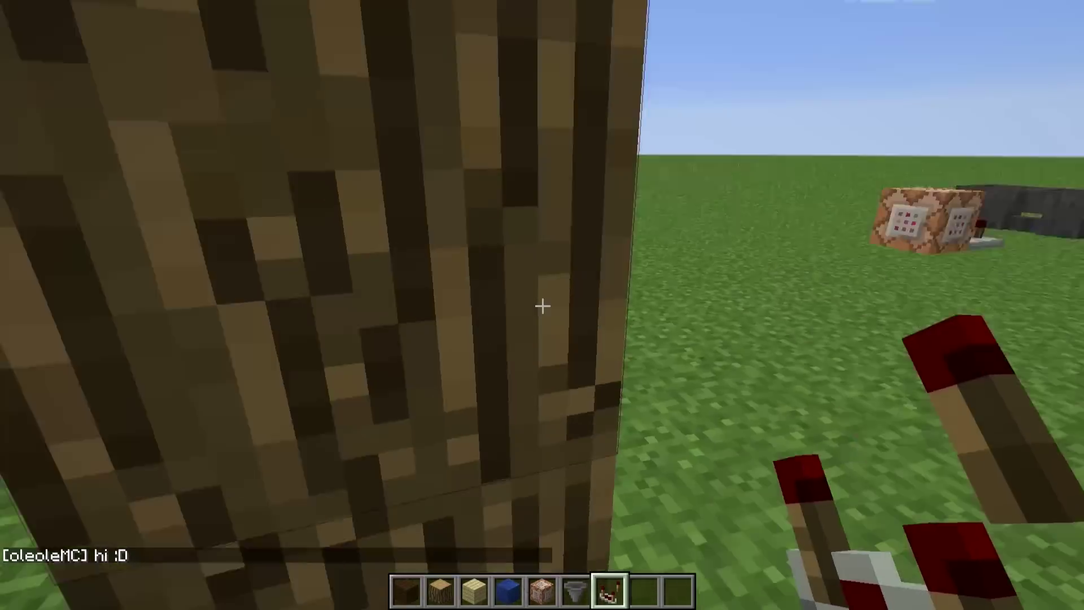
{"action": "scroll", "coordinate": [543, 306], "scroll_direction": "up", "scroll_amount": 2}
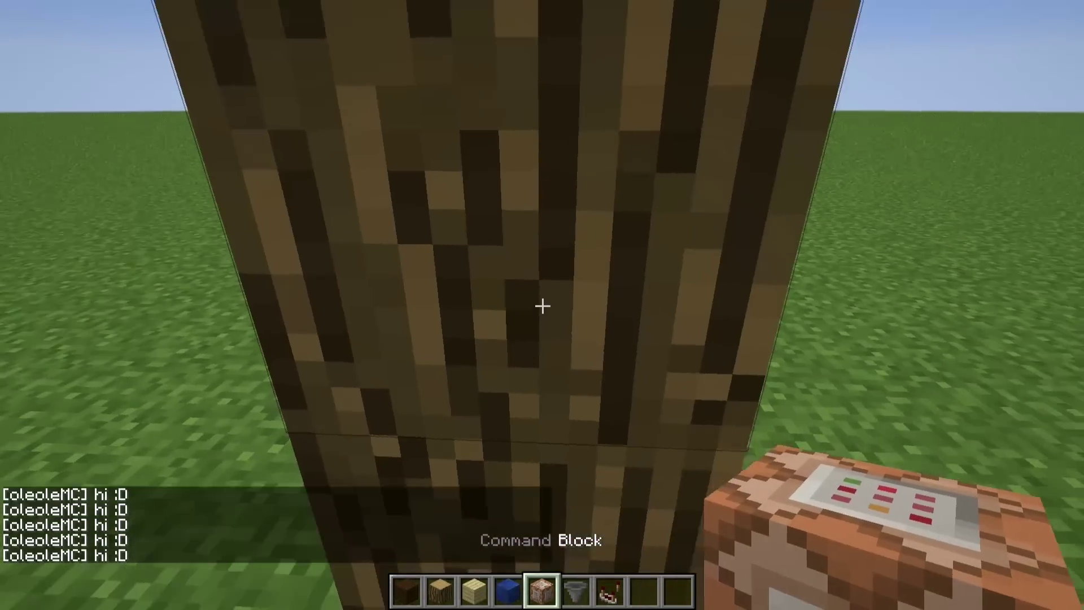
{"action": "left_click", "coordinate": [542, 306]}
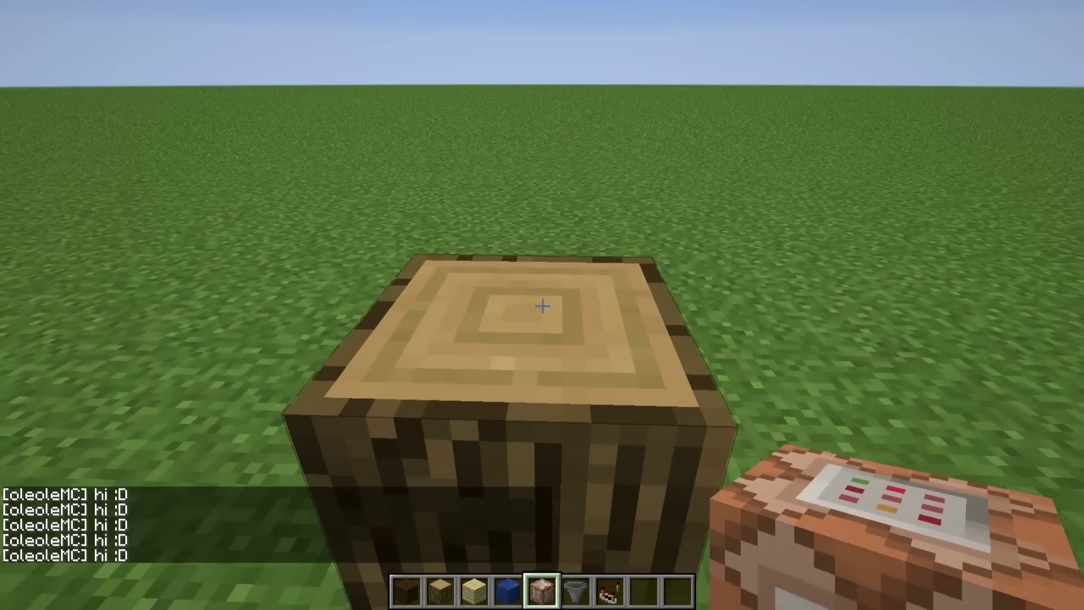
{"action": "right_click", "coordinate": [542, 305]}
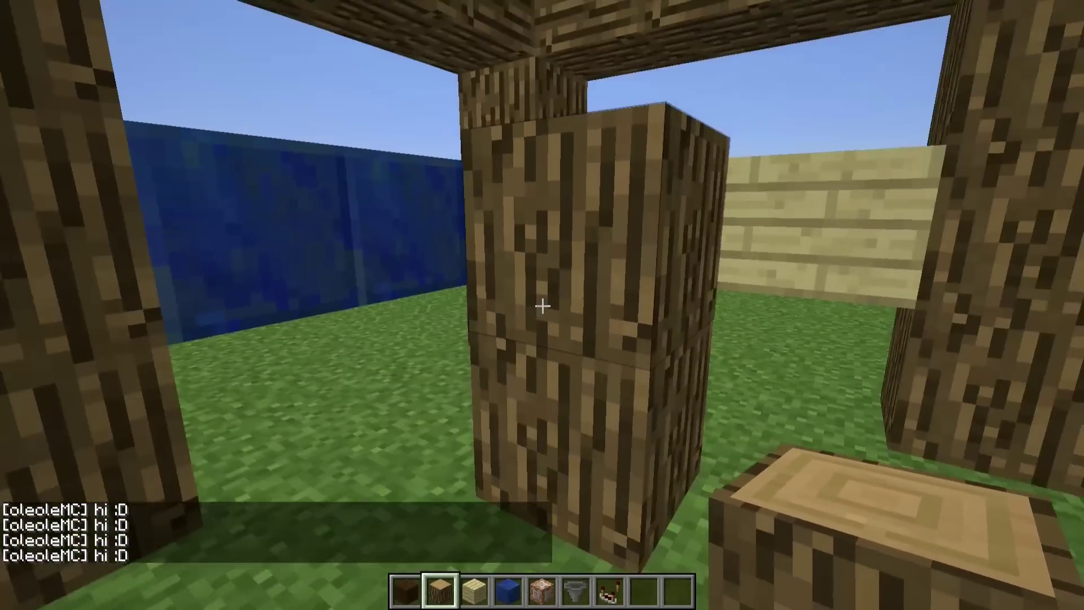
Clear the extra oak logs inside the structure, and place and break further test logs on the grass
{"action": "left_click", "coordinate": [542, 306]}
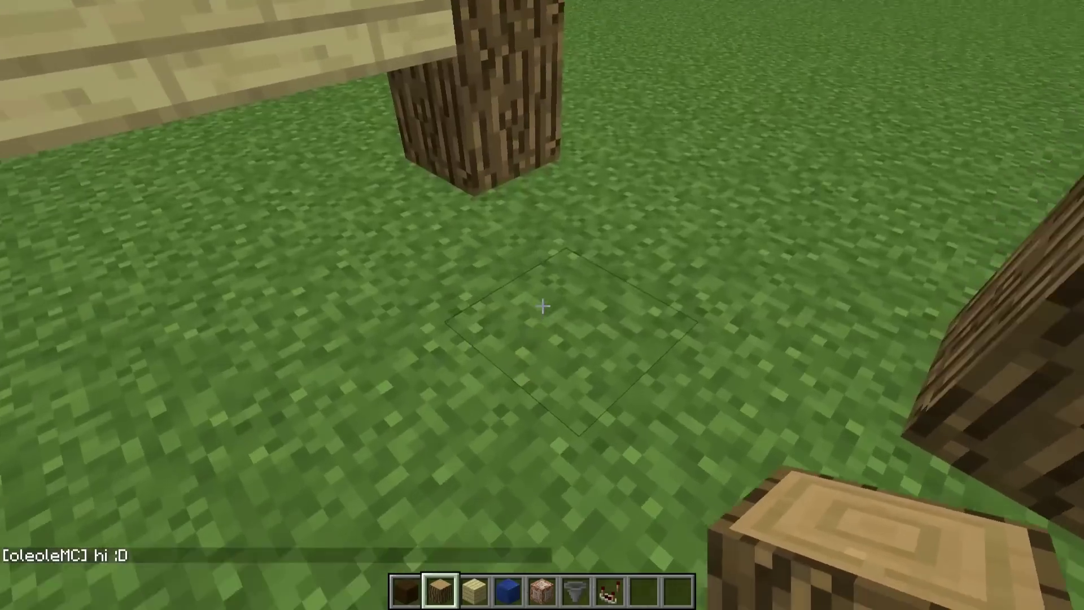
{"action": "right_click", "coordinate": [543, 305]}
{"action": "right_click", "coordinate": [542, 305]}
{"action": "left_click", "coordinate": [542, 305]}
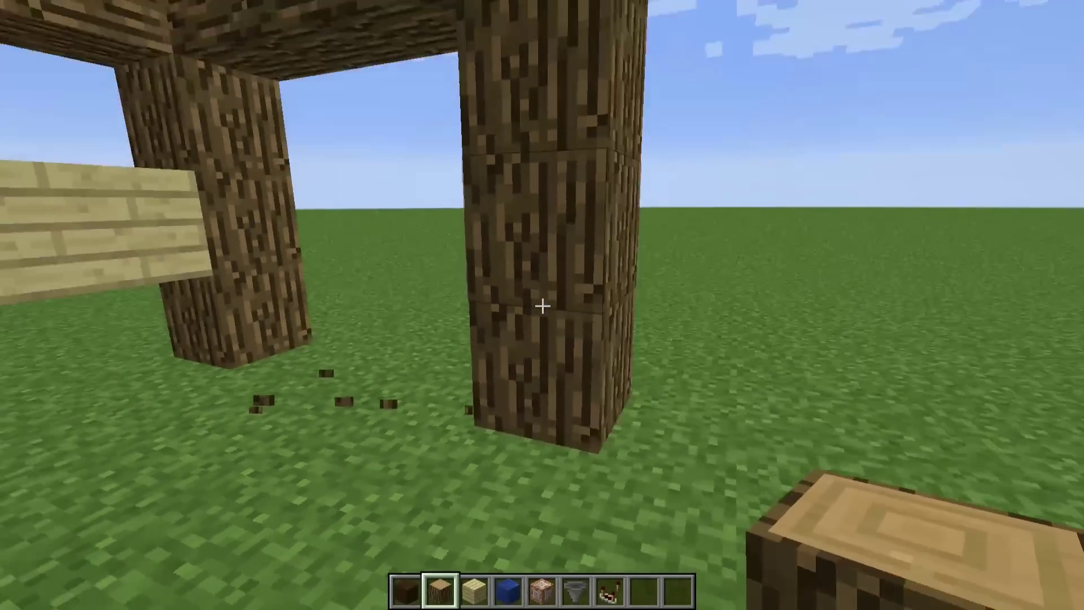
Inspect the log structure from above and return to the ground beside its corner pillar
{"action": "key", "text": "s"}
{"action": "key", "text": "space"}
{"action": "key", "text": "space"}
{"action": "key", "text": "w"}
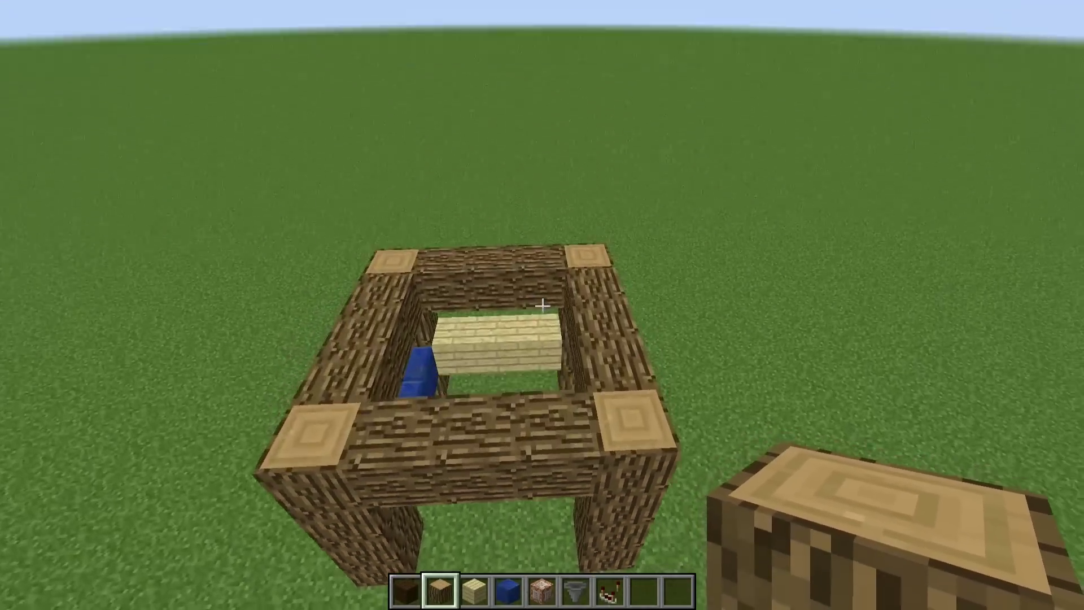
{"action": "key", "text": "w"}
{"action": "key", "text": "shift"}
{"action": "key", "text": "w"}
{"action": "key", "text": "w"}
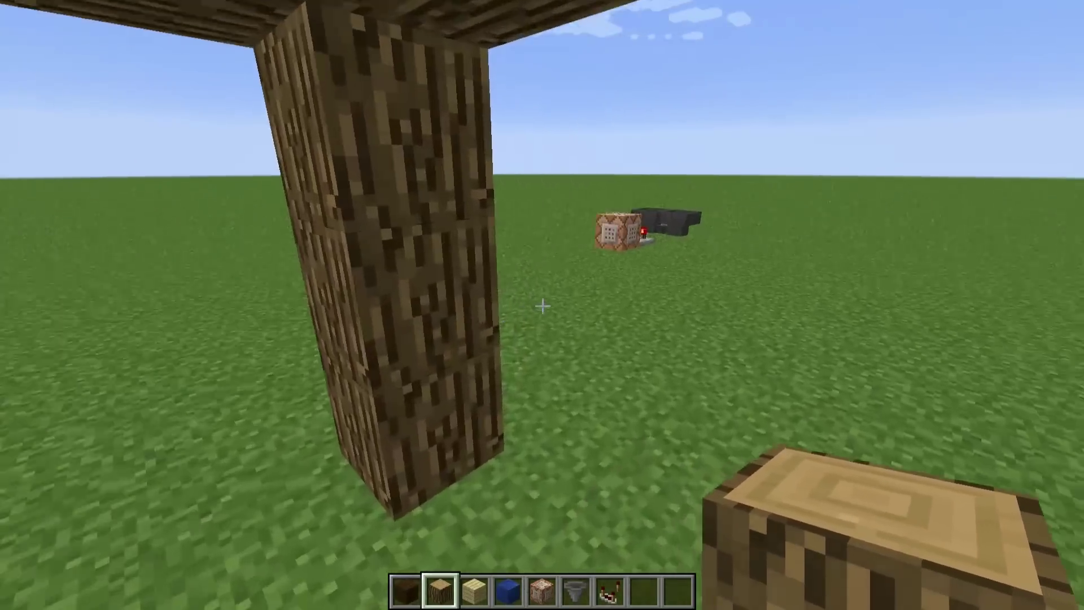
Open the command block wired to the comparator and highlight the /say hi :D ending of its command
{"action": "key", "text": "w"}
{"action": "key", "text": "w"}
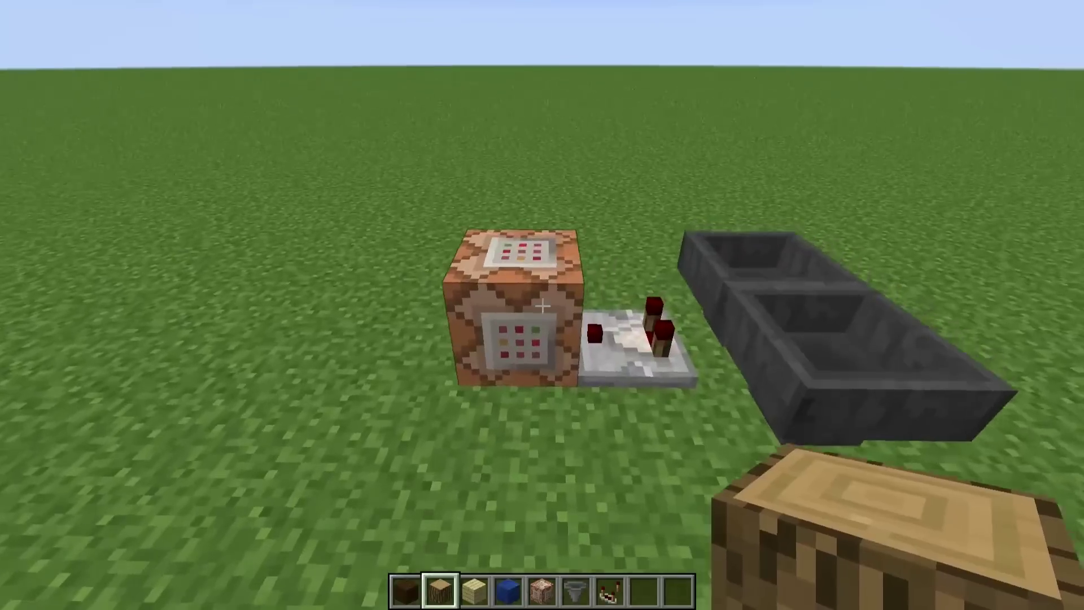
{"action": "right_click", "coordinate": [542, 305]}
{"action": "key", "text": "shift+Right"}
{"action": "key", "text": "shift+Right"}
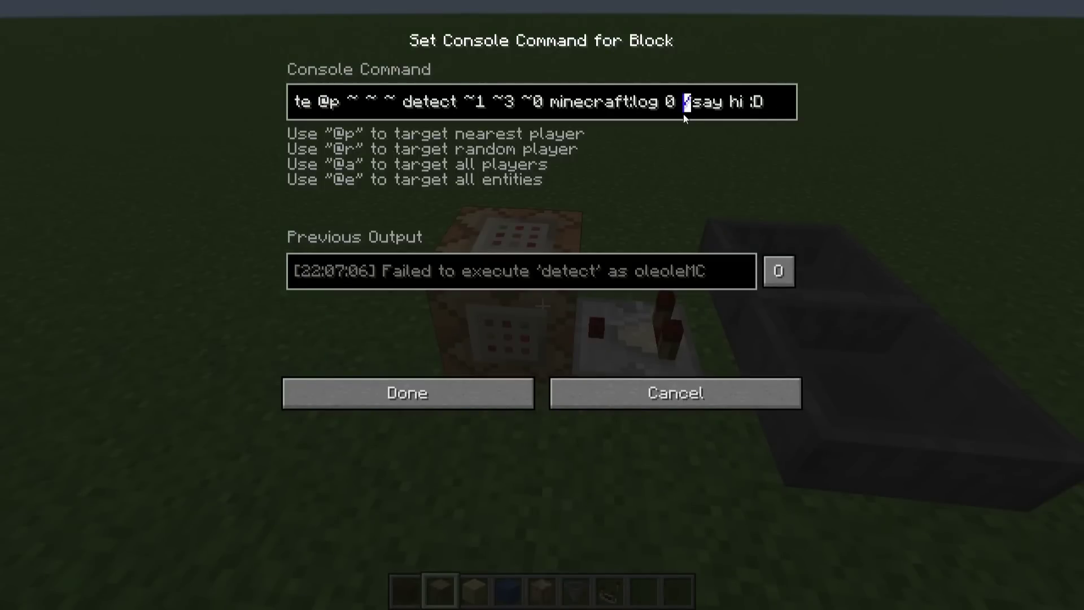
{"action": "key", "text": "shift+Right"}
{"action": "key", "text": "shift+Right"}
{"action": "key", "text": "shift+Right"}
{"action": "key", "text": "shift+Right"}
{"action": "key", "text": "shift+Right"}
{"action": "key", "text": "shift+Right"}
{"action": "key", "text": "shift+Right"}
{"action": "key", "text": "shift+Right"}
{"action": "key", "text": "shift+Left"}
{"action": "key", "text": "shift+Left"}
{"action": "key", "text": "shift+Left"}
{"action": "key", "text": "shift+Left"}
{"action": "key", "text": "shift+Left"}
{"action": "key", "text": "shift+Left"}
{"action": "key", "text": "shift+Left"}
{"action": "key", "text": "shift+Left"}
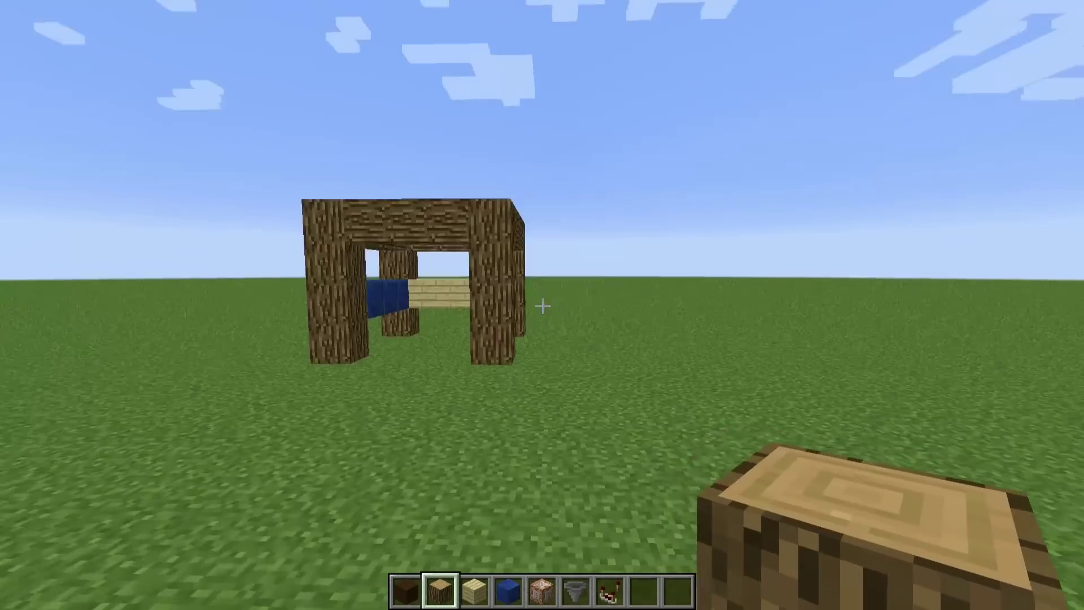
Return to the corner pillar and examine the structure's layout from directly overhead
{"action": "key", "text": "w"}
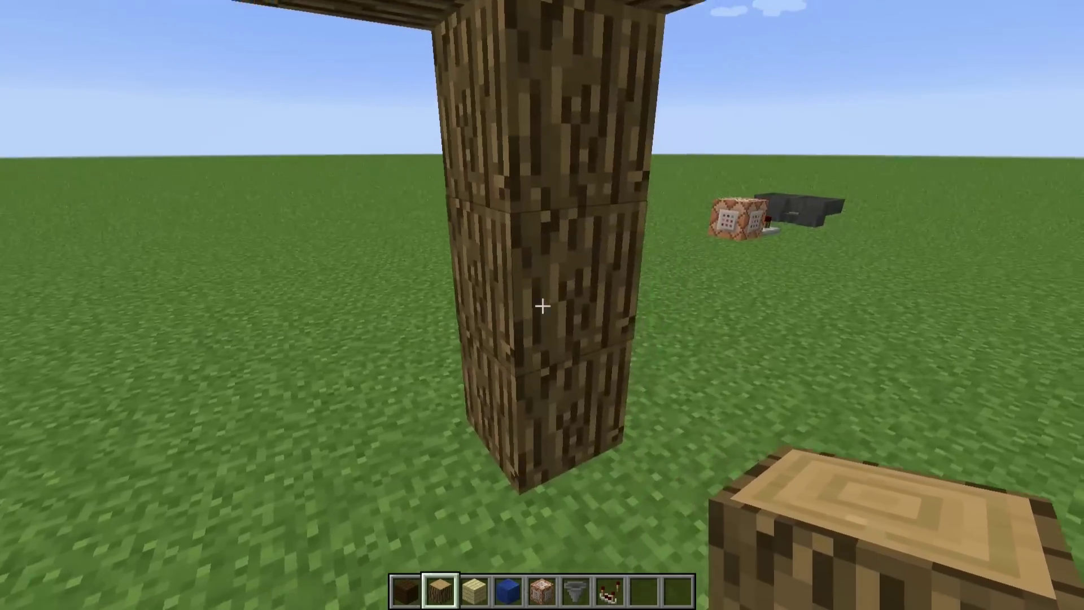
{"action": "key", "text": "w"}
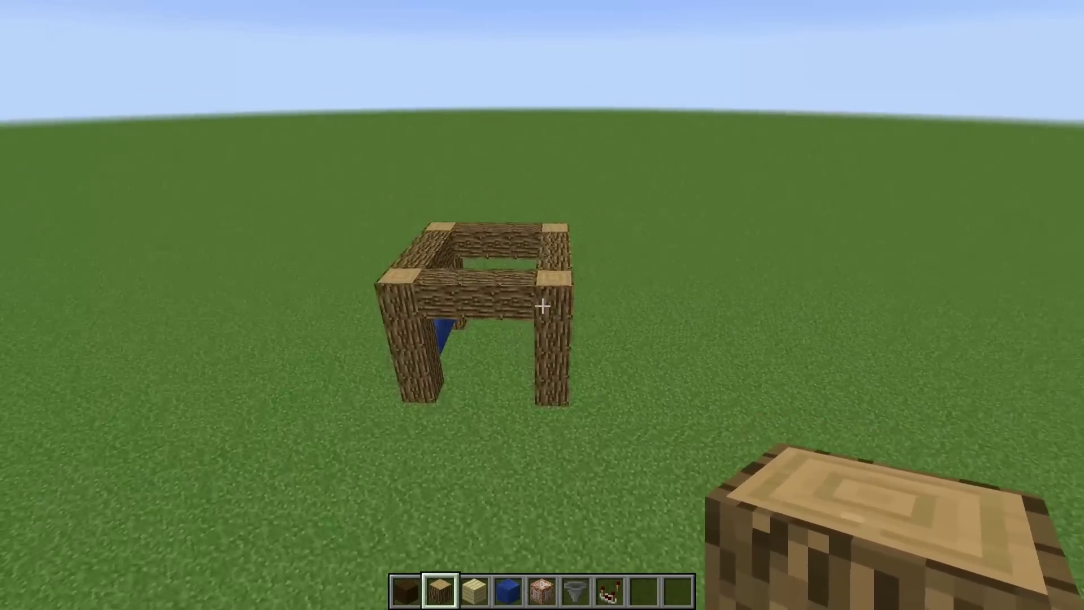
{"action": "key", "text": "w"}
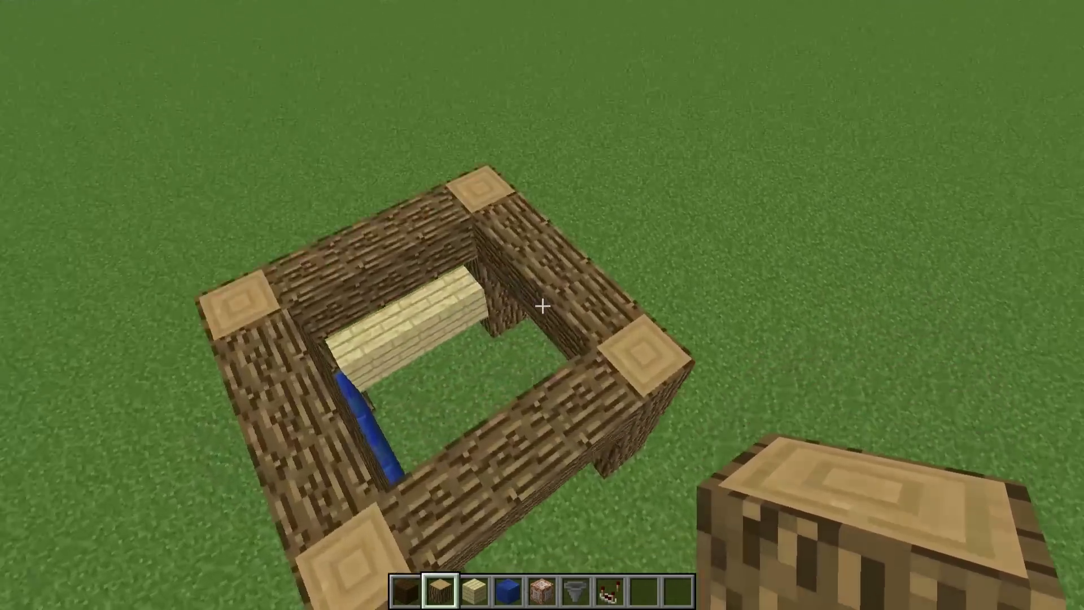
{"action": "key", "text": "w"}
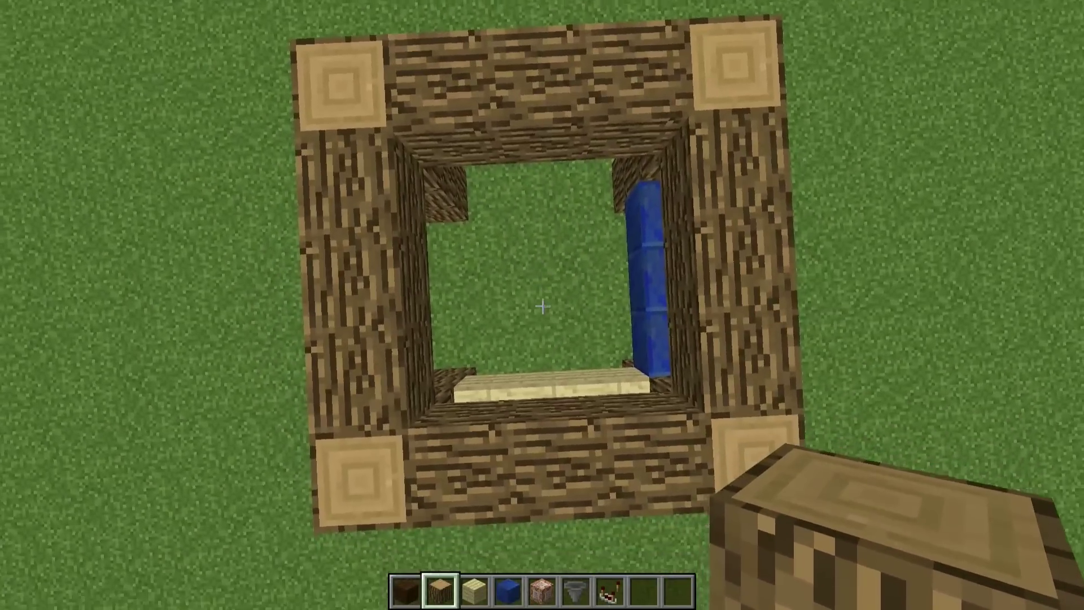
{"action": "key", "text": "w"}
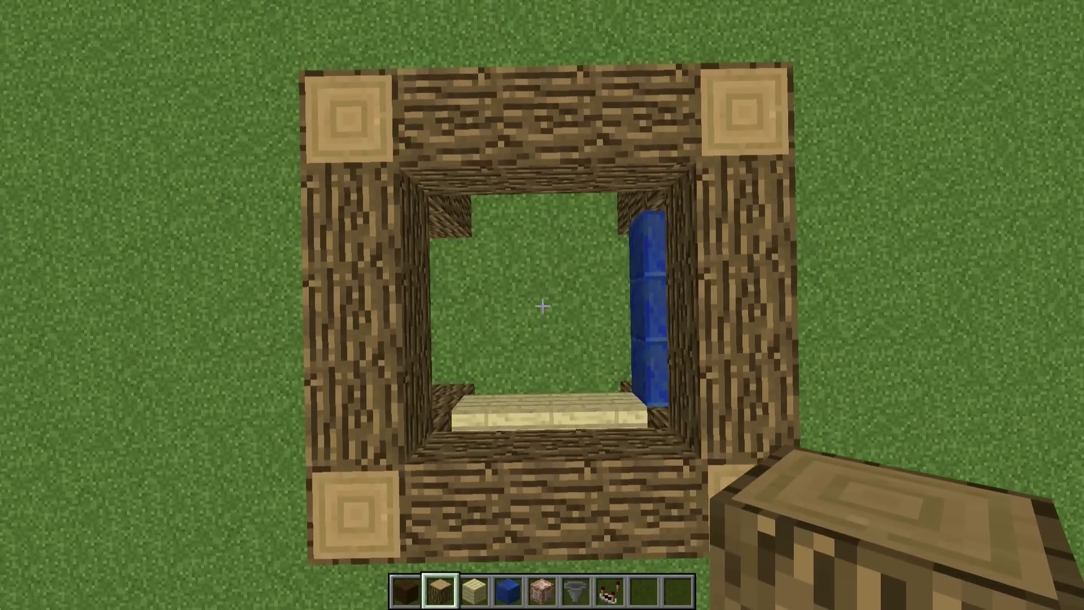
{"action": "key", "text": "d"}
{"action": "key", "text": "a"}
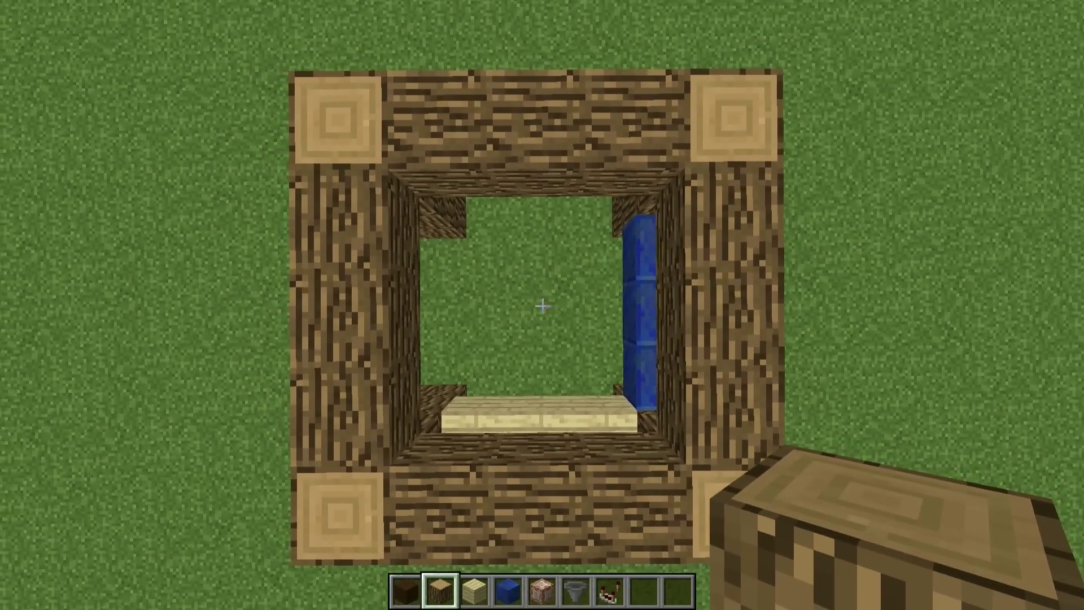